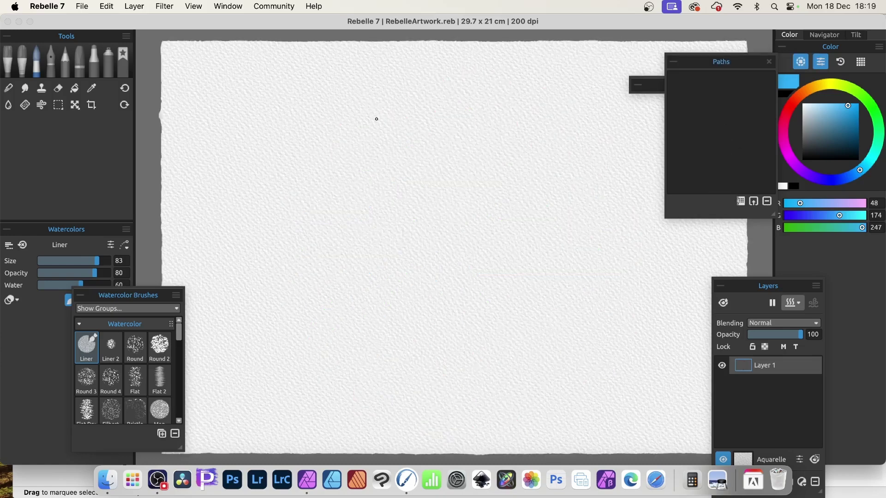
Switch to Affinity Photo and activate the Pen tool for drawing on the blank document.
key("super+Tab")
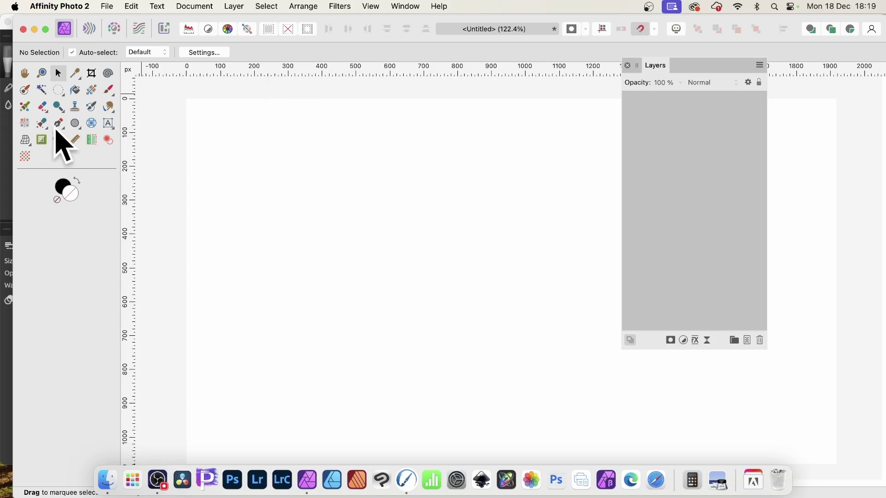
left_click_drag(60, 129, 119, 132)
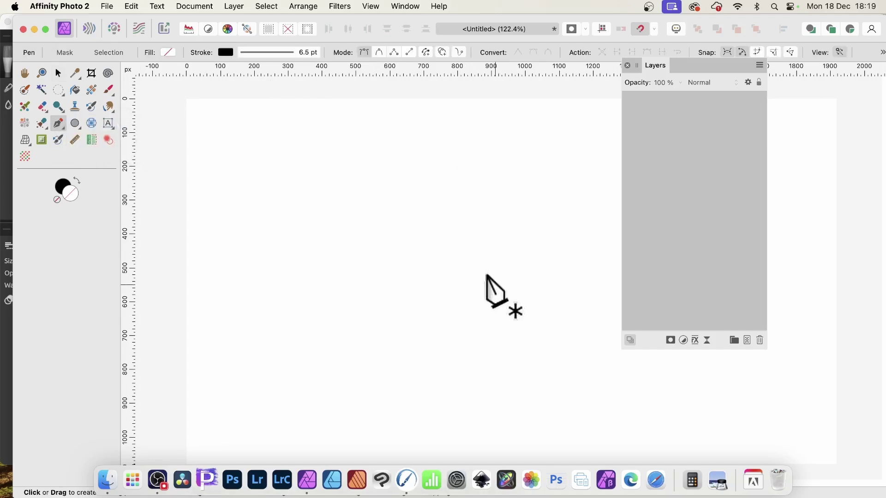
left_click(456, 281)
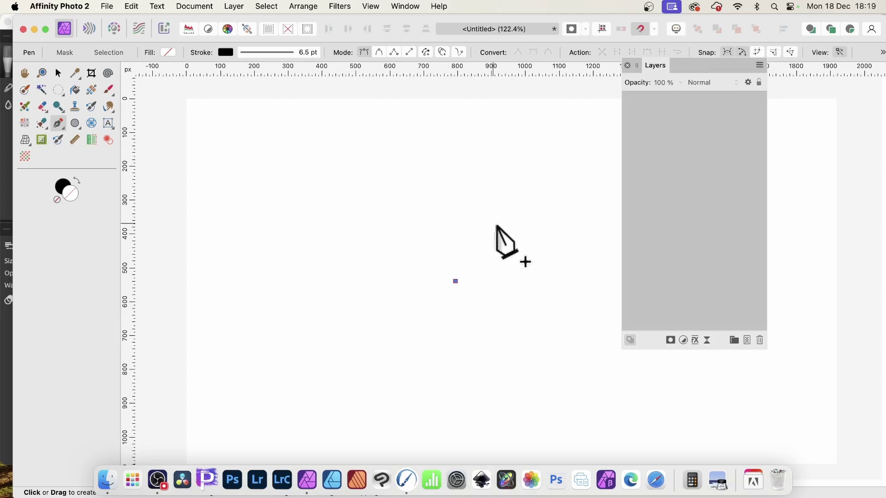
left_click(486, 208)
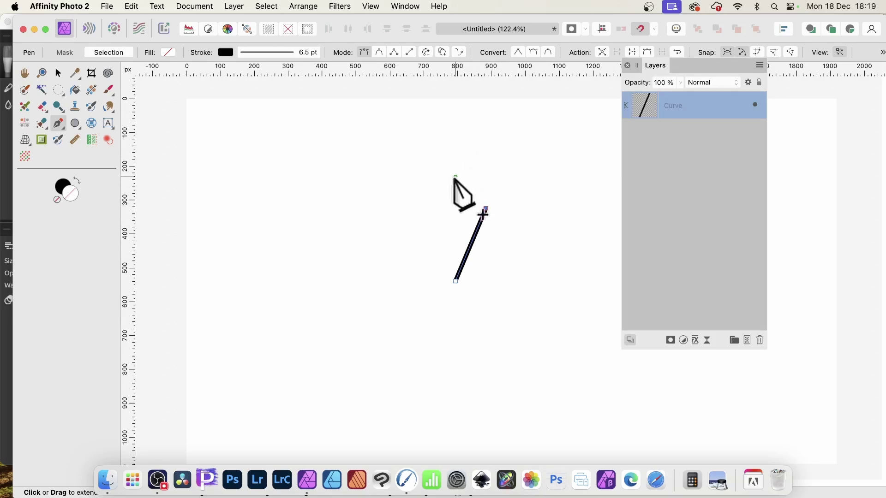
key("super+z")
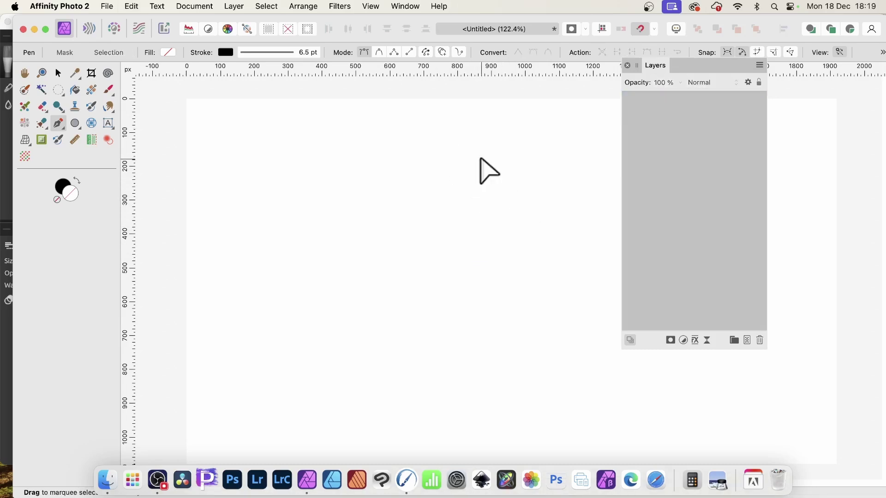
Draw an open two-node curve bulging to the right near the page's centre and stretch it downward to about 395 px tall.
left_click(459, 271)
left_click_drag(496, 179, 466, 130)
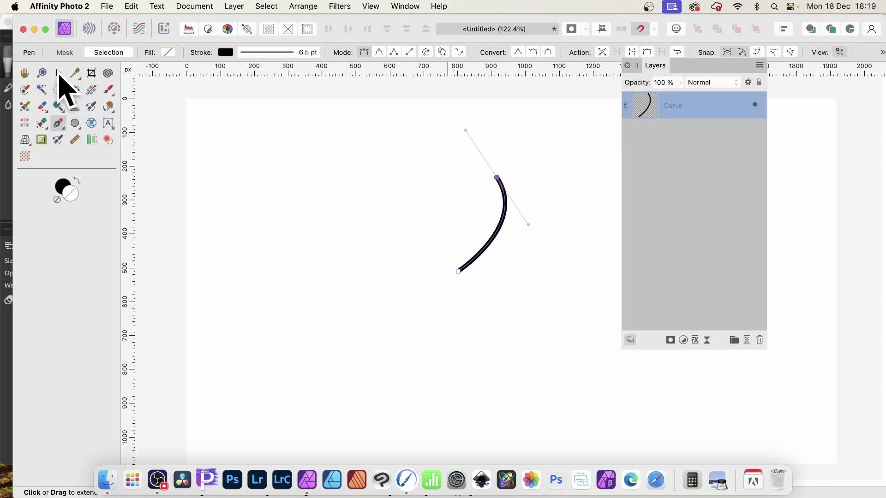
left_click(59, 74)
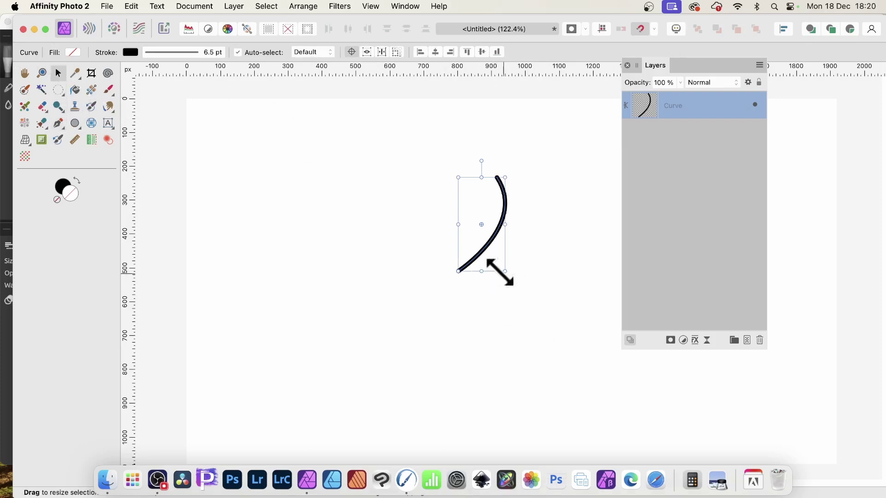
left_click_drag(482, 271, 480, 318)
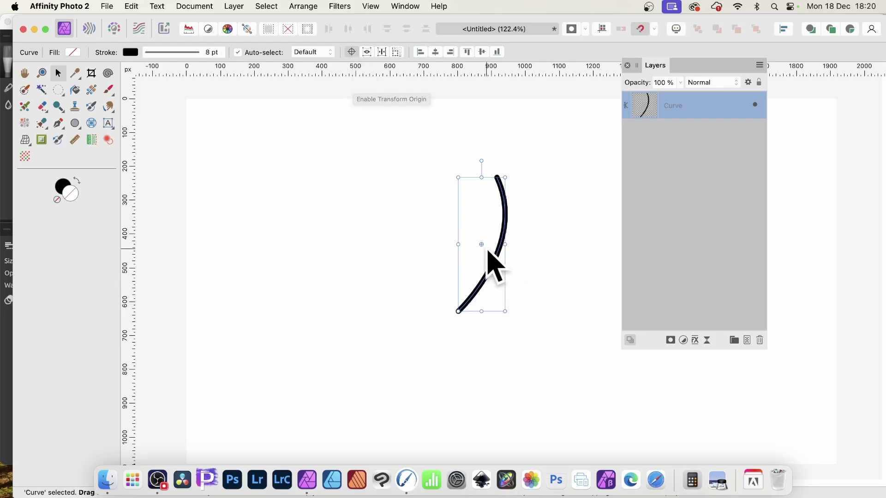
Place the curve's transform origin just below its lower end and duplicate it with 90 copies at 4° rotation.
left_click_drag(482, 245, 463, 329)
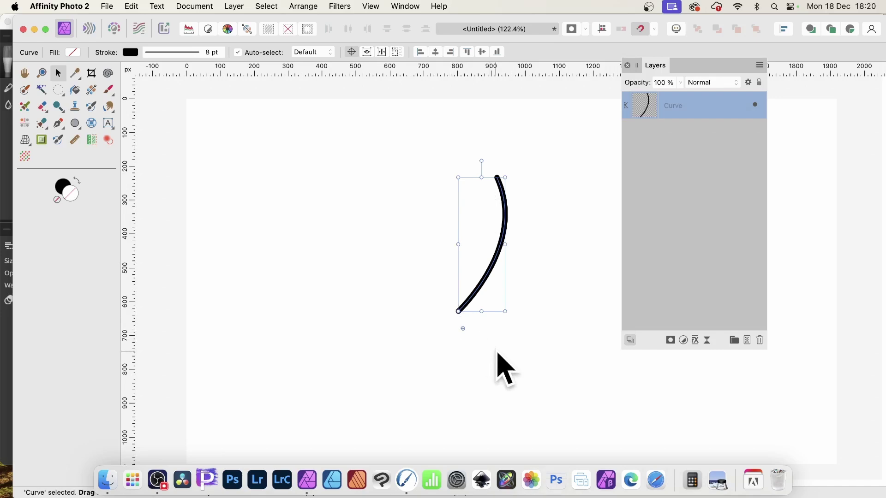
key("Return")
left_click_drag(673, 172, 615, 156)
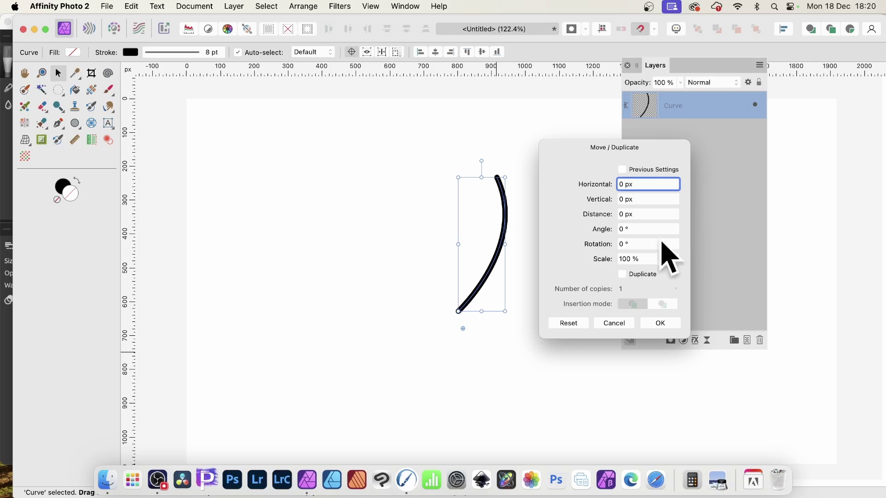
left_click(630, 244)
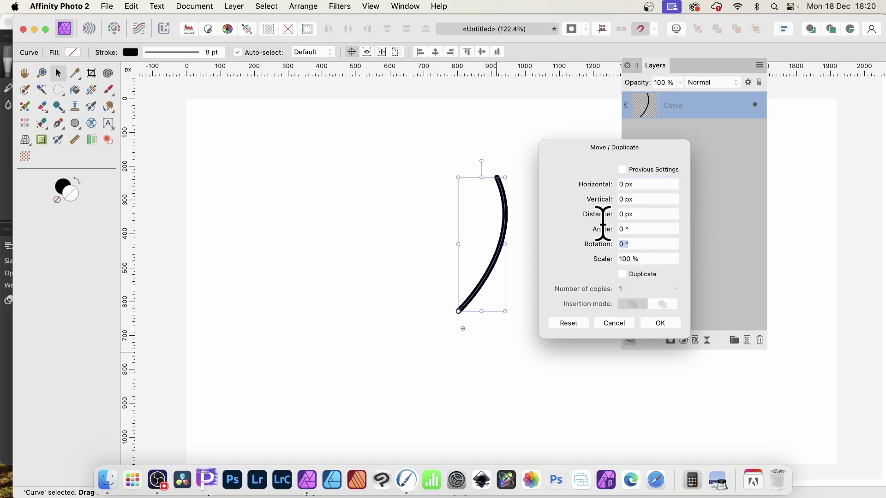
type("4")
key("Tab")
left_click(623, 275)
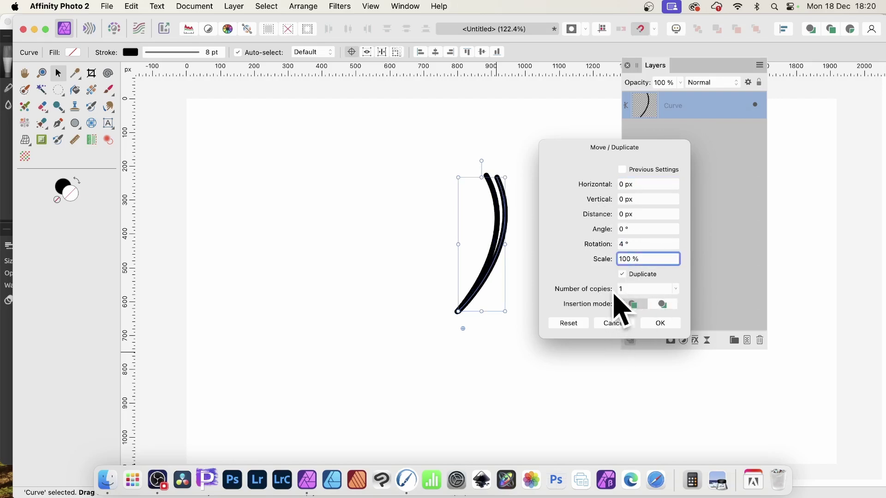
left_click_drag(598, 294, 646, 298)
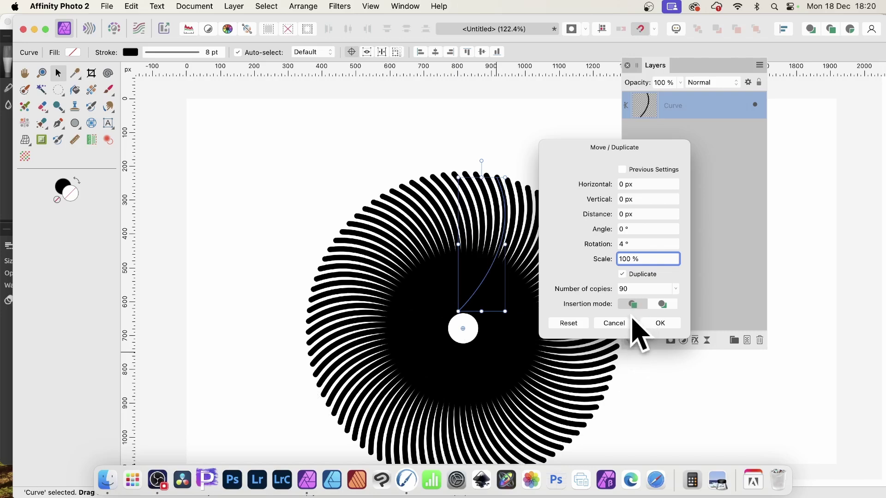
left_click(661, 324)
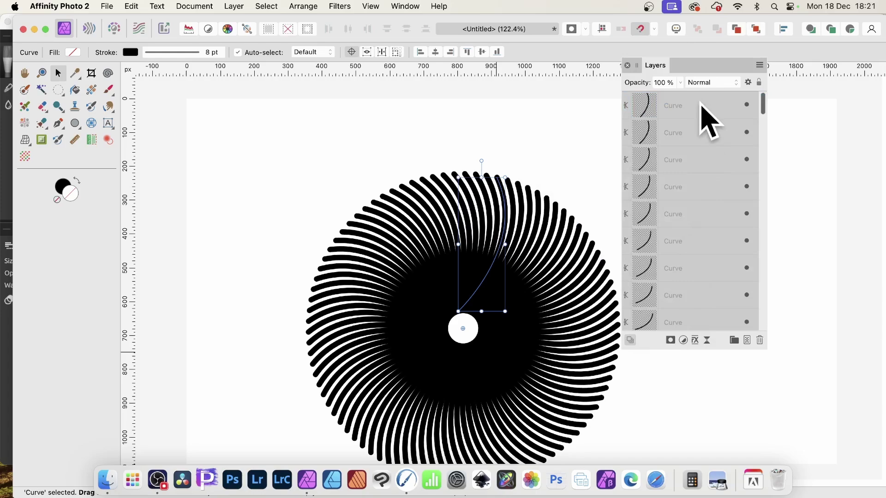
Select all the curves and move the radial pattern up and slightly left so it fits within the page.
left_click(712, 106)
left_click_drag(763, 107, 766, 337)
left_click(690, 317, "shift")
left_click_drag(447, 316, 434, 260)
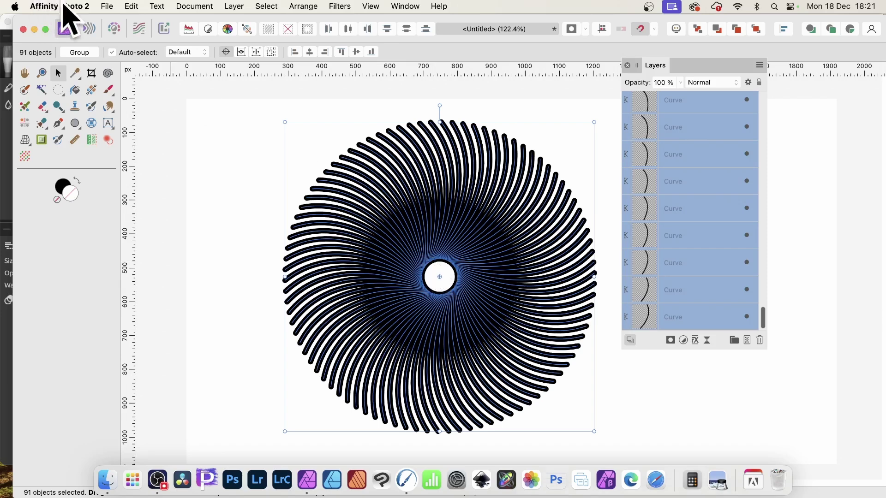
Export the whole document as SVG with the SVG (for export) preset to the Desktop as 1, replacing the existing file.
left_click(108, 6)
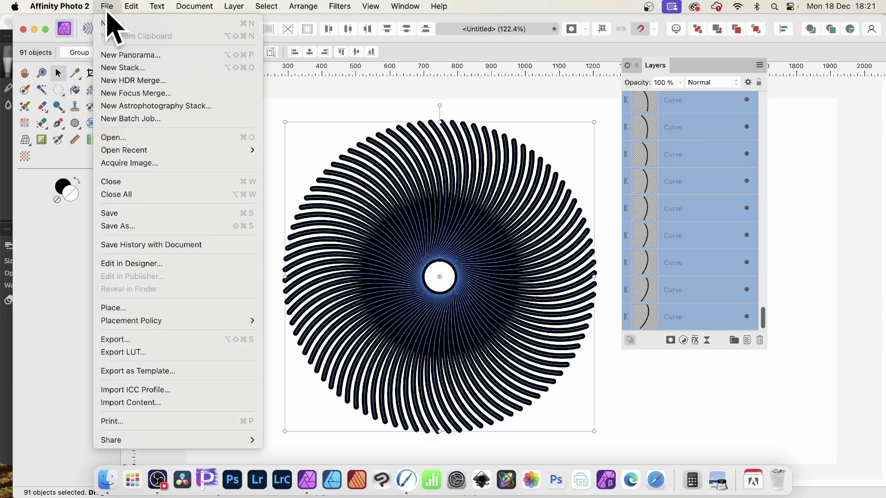
left_click(136, 341)
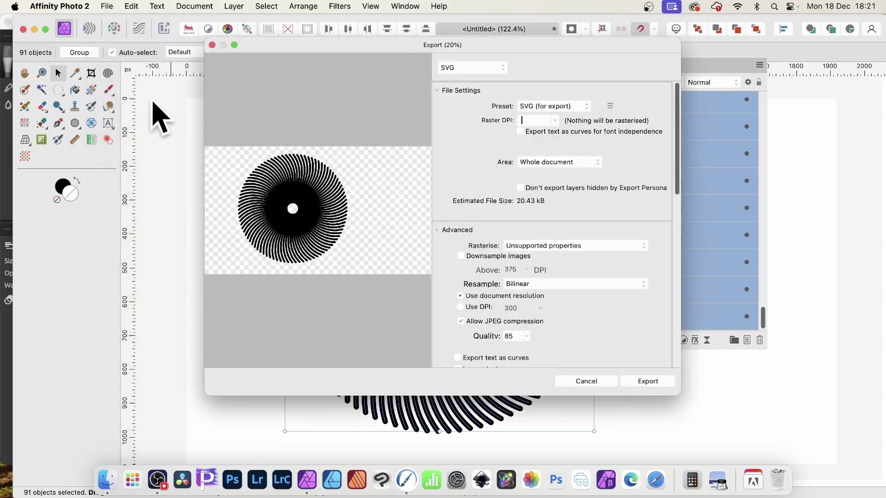
left_click(456, 71)
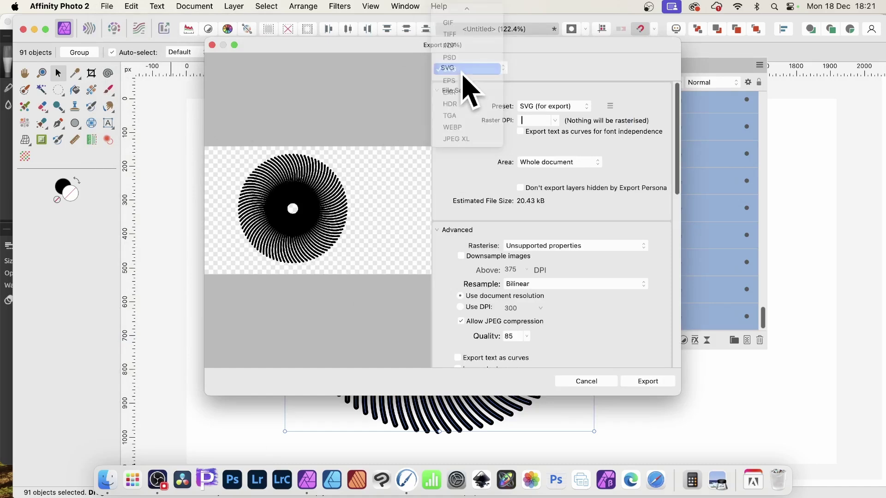
left_click(461, 70)
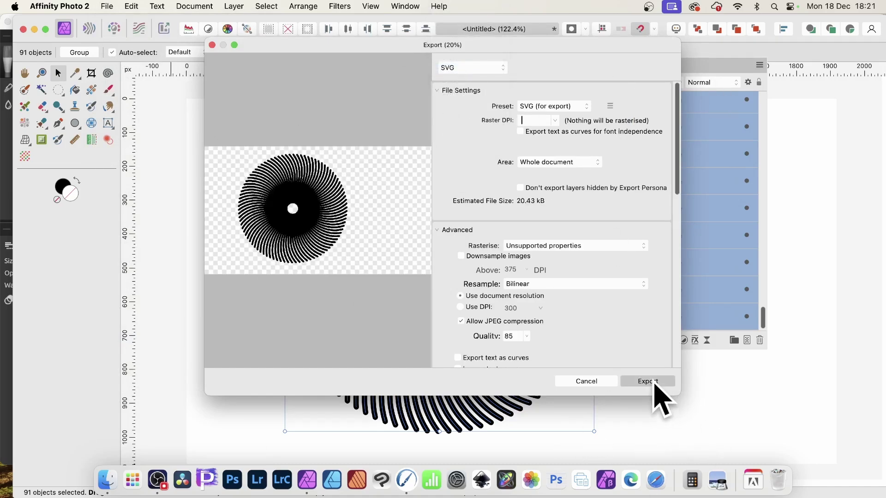
left_click(651, 383)
left_click(354, 261)
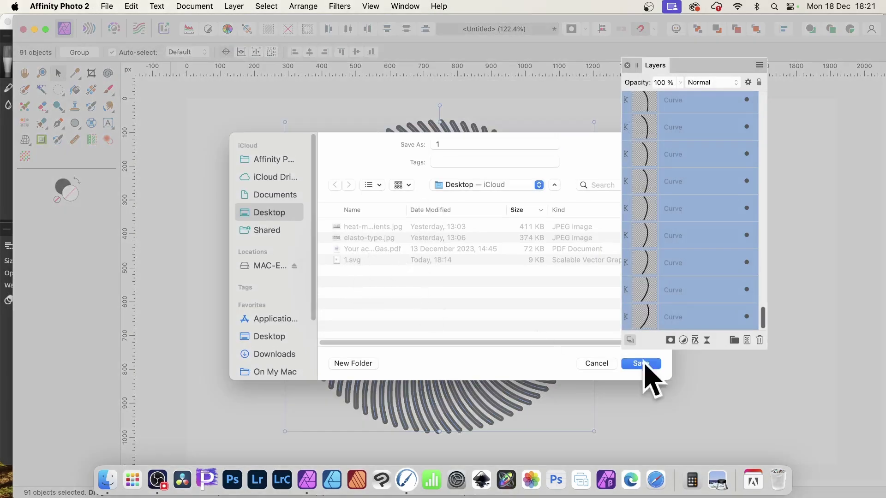
left_click(641, 363)
left_click(493, 312)
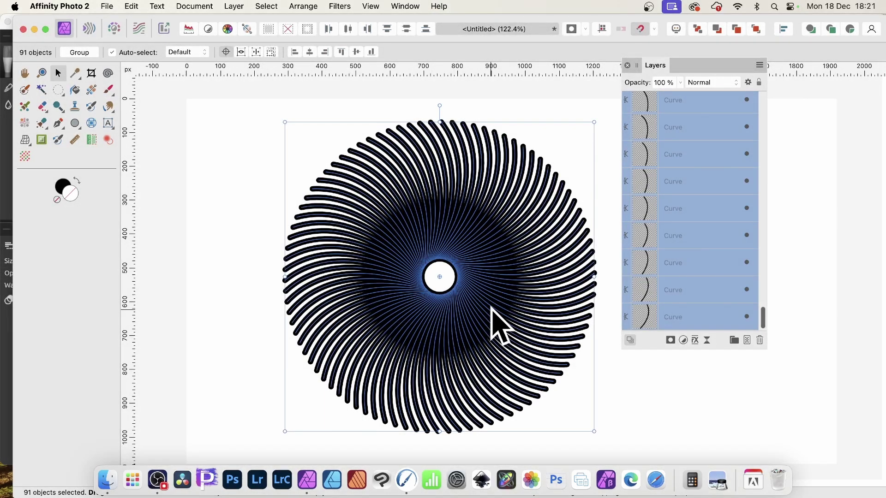
Switch to Rebelle 7 and import 1.svg from the Desktop into the Paths collection.
key("super+Tab")
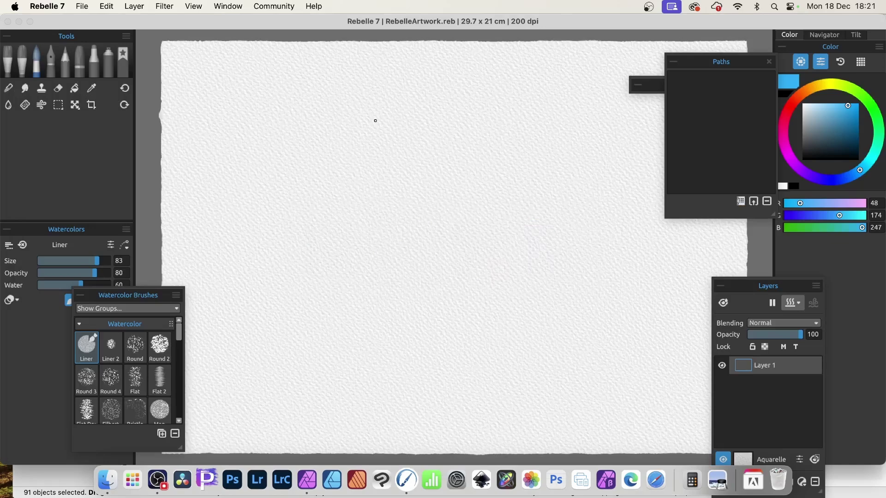
left_click_drag(735, 57, 702, 56)
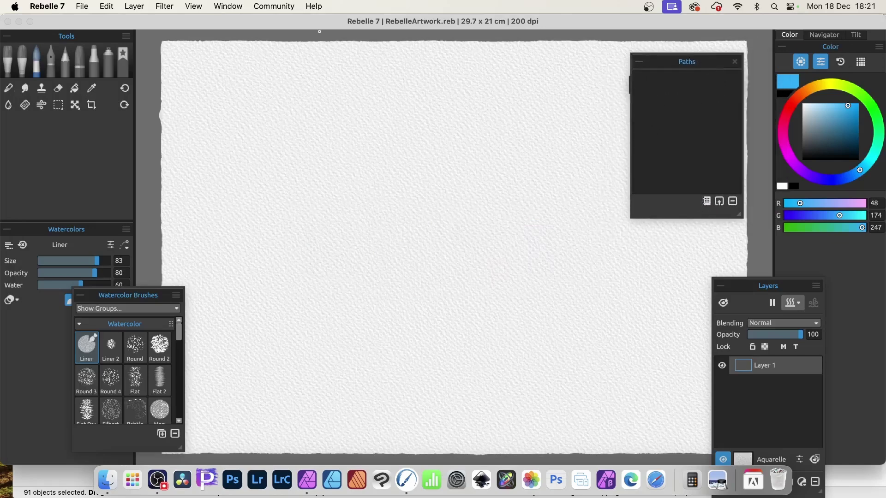
left_click(228, 6)
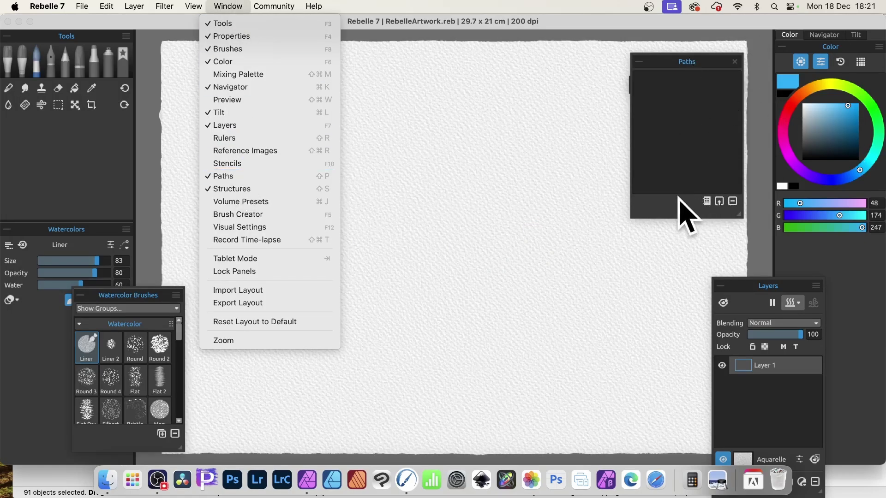
left_click(663, 220)
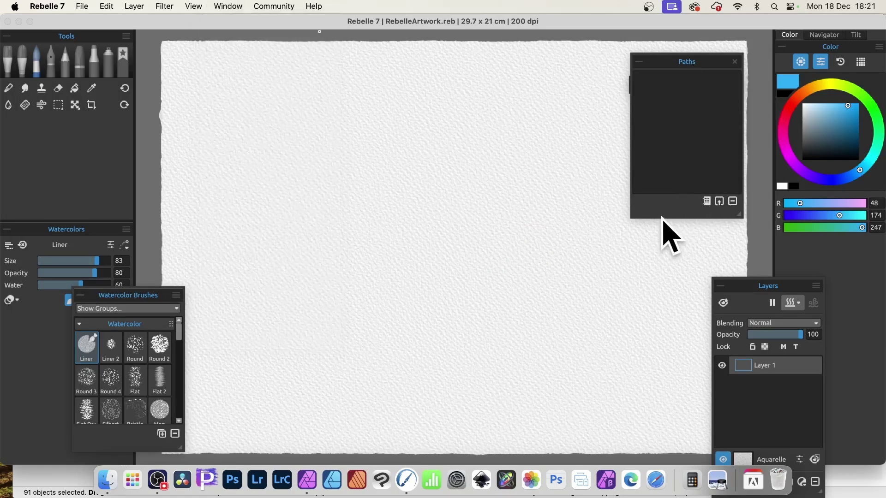
left_click(720, 202)
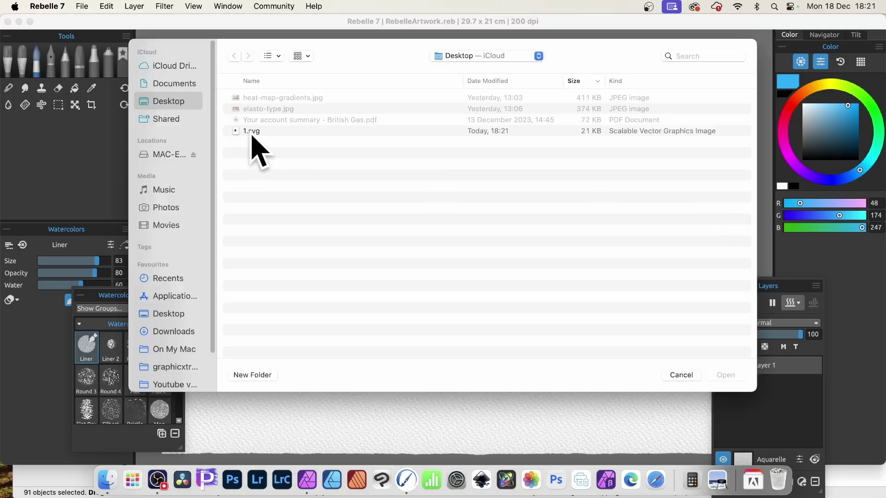
left_click(253, 135)
left_click(720, 375)
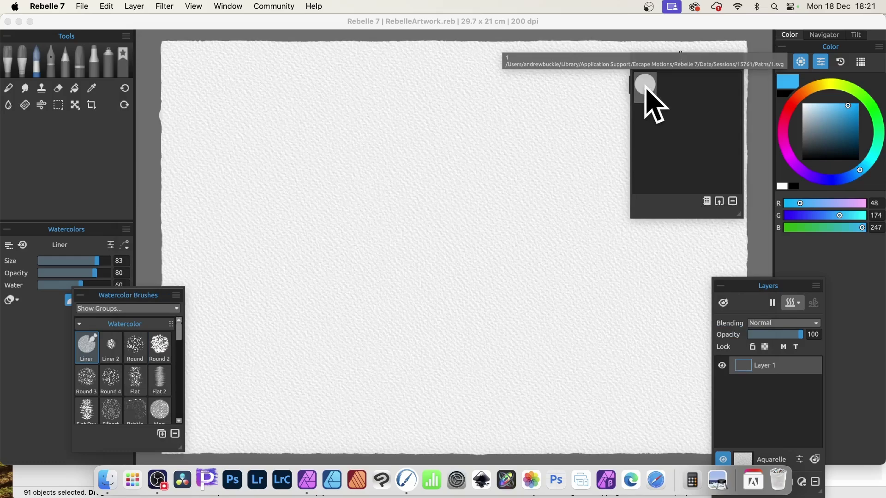
Place the imported path on the canvas and enlarge it to fill most of the paper's height.
left_click(646, 87)
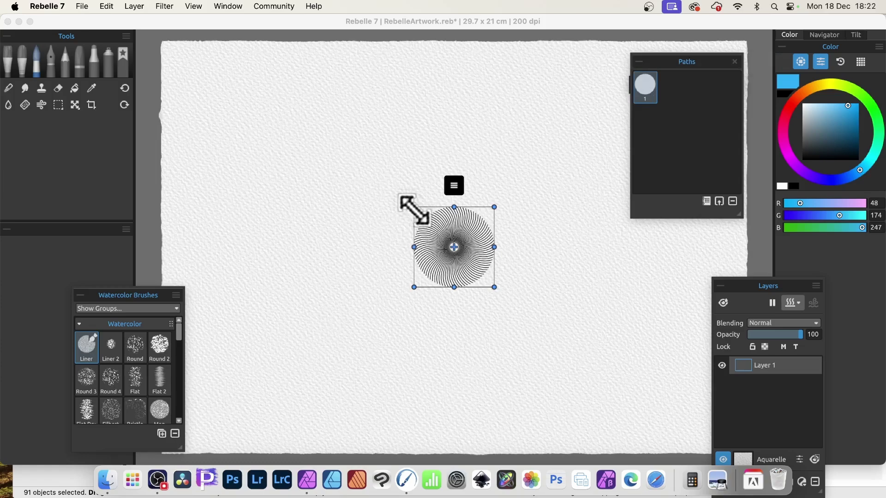
left_click_drag(413, 209, 285, 67)
left_click_drag(488, 286, 623, 415)
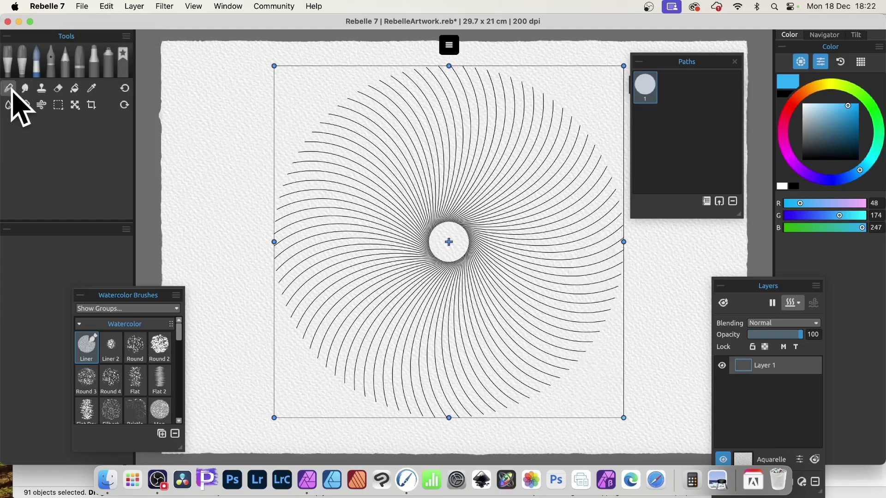
Activate the Liner watercolor brush, set the colour to dark blue R 12, G 62, B 91, and try one stroke along the path.
left_click(37, 64)
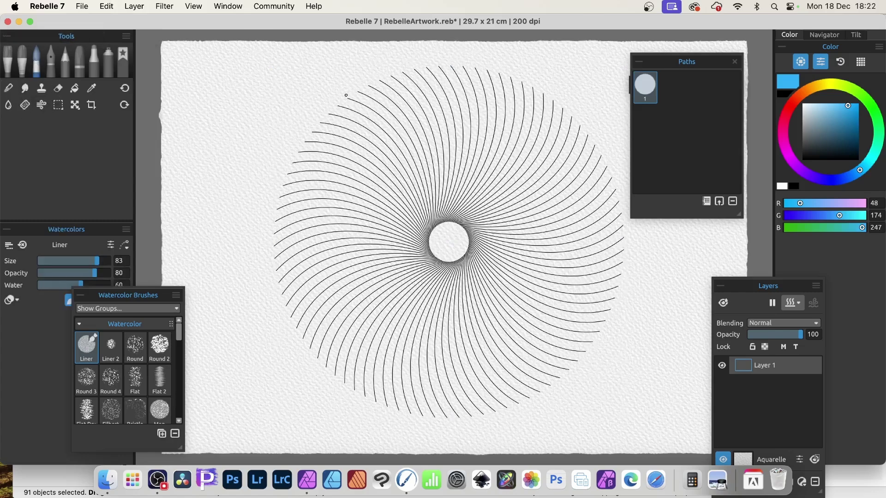
left_click(852, 137)
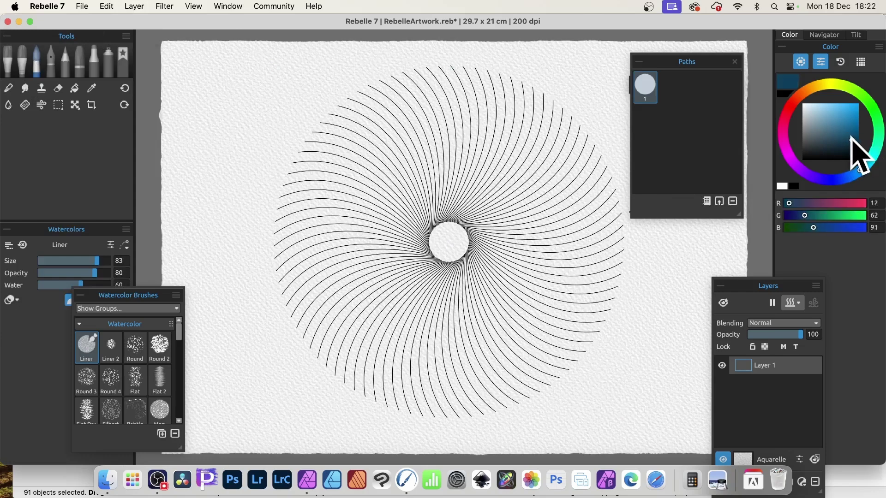
mouse_move(425, 204)
left_mouse_down()
mouse_move(373, 133)
mouse_move(332, 108)
left_mouse_up()
key("super+z")
Paint dark blue watercolor strokes along the curves across the left half of the pattern, undoing the misplaced one.
left_click_drag(418, 191, 374, 142)
left_click_drag(412, 191, 328, 124)
left_click_drag(383, 184, 278, 158)
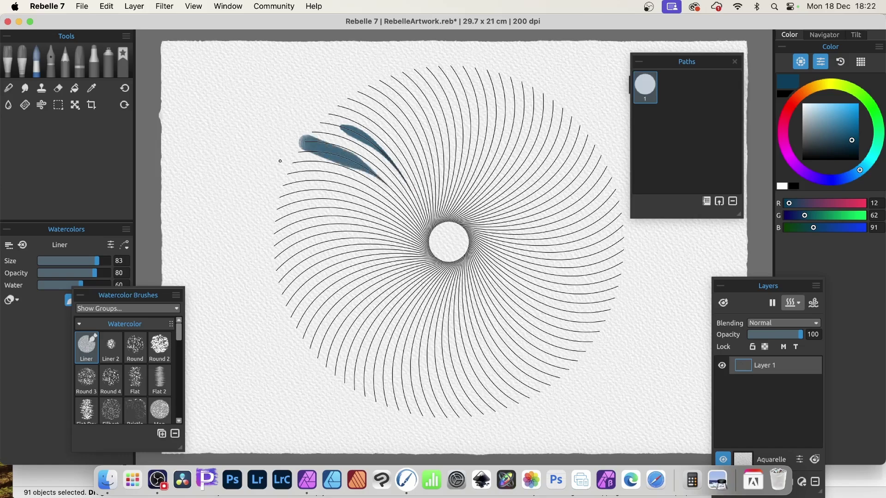
key("super+z")
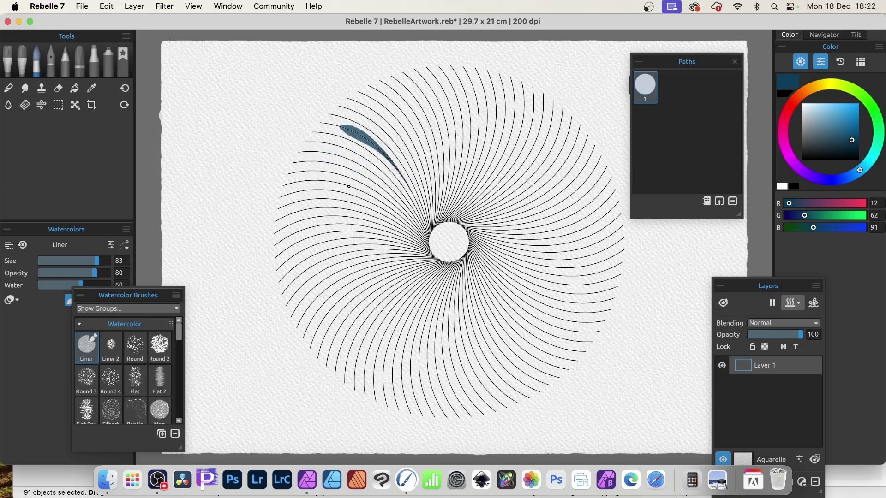
mouse_move(386, 183)
left_mouse_down()
mouse_move(350, 160)
mouse_move(312, 157)
left_mouse_up()
mouse_move(362, 181)
left_mouse_down()
mouse_move(340, 170)
mouse_move(289, 180)
left_mouse_up()
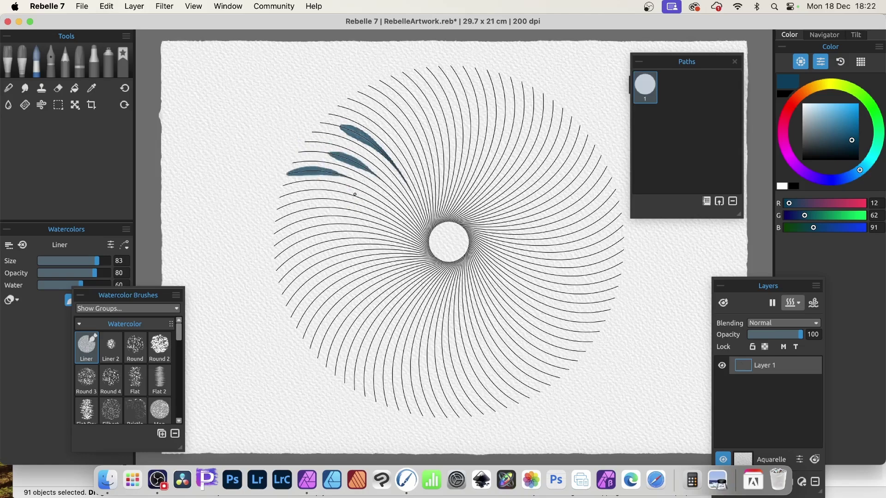
left_click_drag(381, 209, 269, 197)
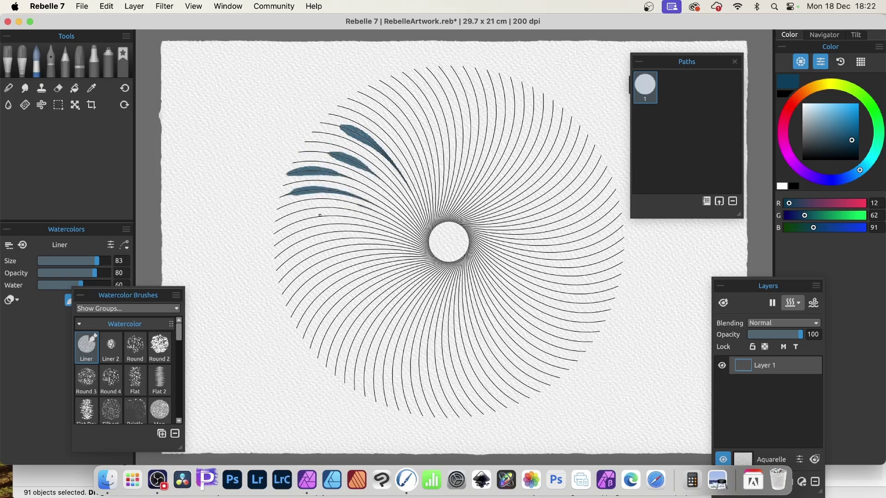
left_click_drag(342, 211, 273, 222)
mouse_move(339, 239)
left_mouse_down()
mouse_move(284, 258)
mouse_move(274, 272)
left_mouse_up()
left_click_drag(347, 262, 287, 303)
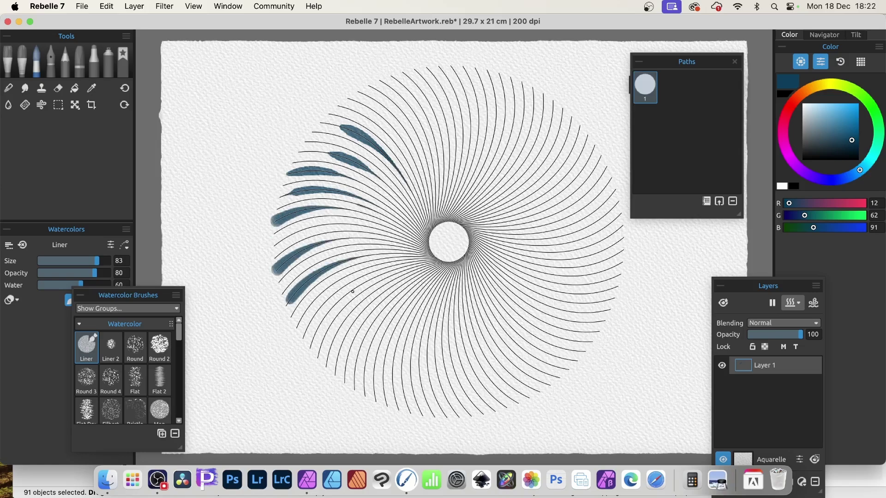
left_click_drag(391, 281, 338, 327)
left_click_drag(370, 282, 318, 327)
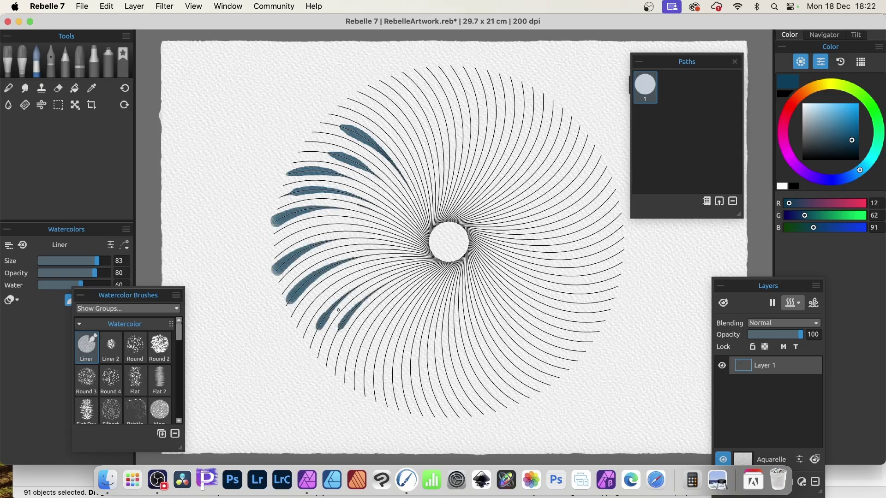
left_click_drag(382, 300, 347, 362)
Paint more dark blue watercolor strokes along the curves on the right half and across the upper edge.
left_click_drag(543, 194, 445, 225)
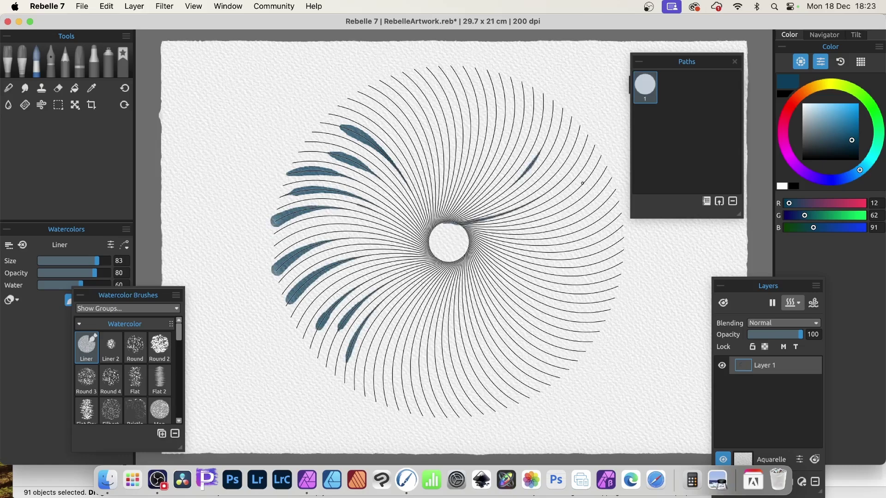
left_click_drag(576, 185, 467, 226)
mouse_move(608, 227)
left_mouse_down()
mouse_move(488, 240)
mouse_move(529, 311)
mouse_move(580, 331)
left_mouse_up()
left_click_drag(505, 321, 568, 359)
mouse_move(511, 336)
left_mouse_down()
mouse_move(563, 369)
mouse_move(545, 384)
left_mouse_up()
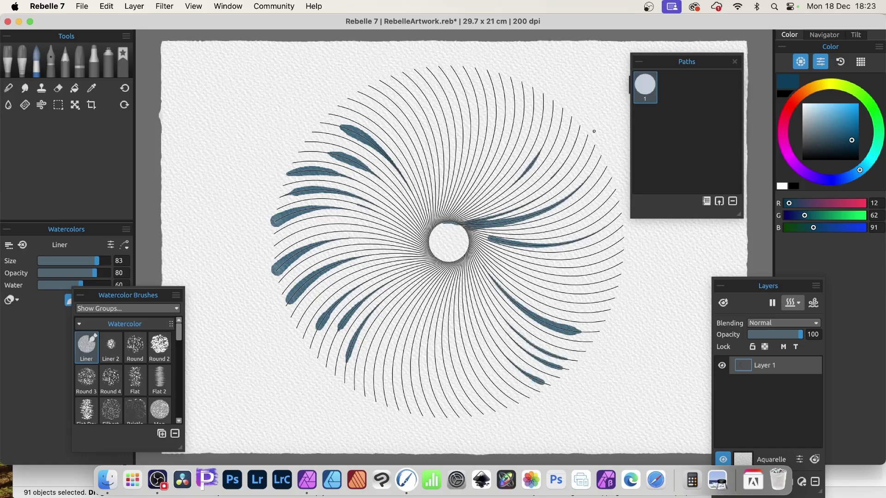
left_click_drag(591, 135, 541, 197)
left_click_drag(535, 100, 513, 164)
left_click_drag(515, 77, 509, 147)
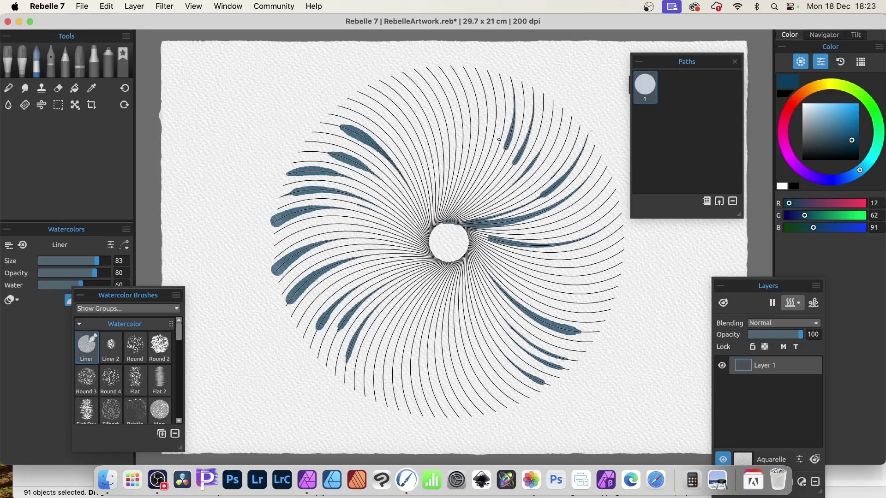
left_click_drag(474, 90, 478, 142)
left_click_drag(433, 74, 457, 146)
left_click_drag(414, 92, 435, 200)
Set the colour to red R 202, G 48, B 40 and paint strokes along the left and bottom curves.
left_click(789, 105)
left_click(847, 115)
left_click_drag(379, 117, 423, 218)
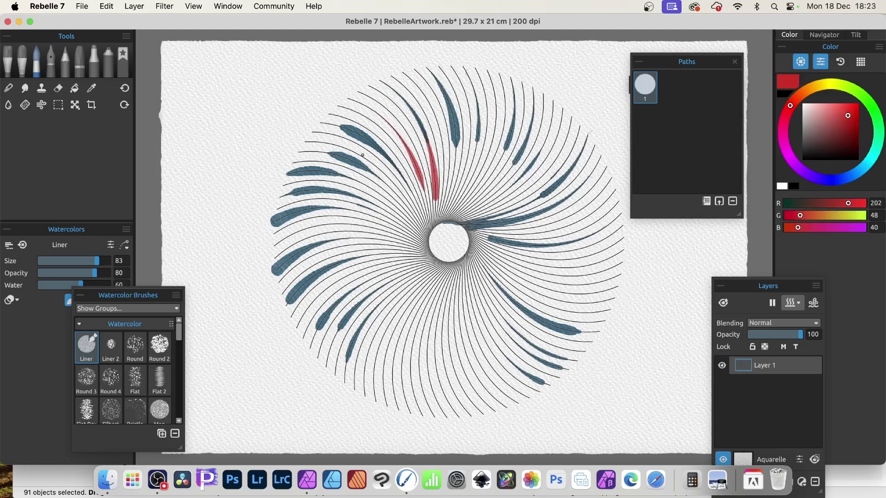
mouse_move(330, 153)
left_mouse_down()
mouse_move(374, 173)
mouse_move(404, 203)
left_mouse_up()
mouse_move(327, 186)
left_mouse_down()
mouse_move(396, 213)
mouse_move(300, 240)
mouse_move(403, 254)
left_mouse_up()
left_click_drag(343, 299, 400, 269)
mouse_move(352, 327)
left_mouse_down()
mouse_move(412, 277)
mouse_move(340, 327)
left_mouse_up()
left_click_drag(446, 306, 459, 400)
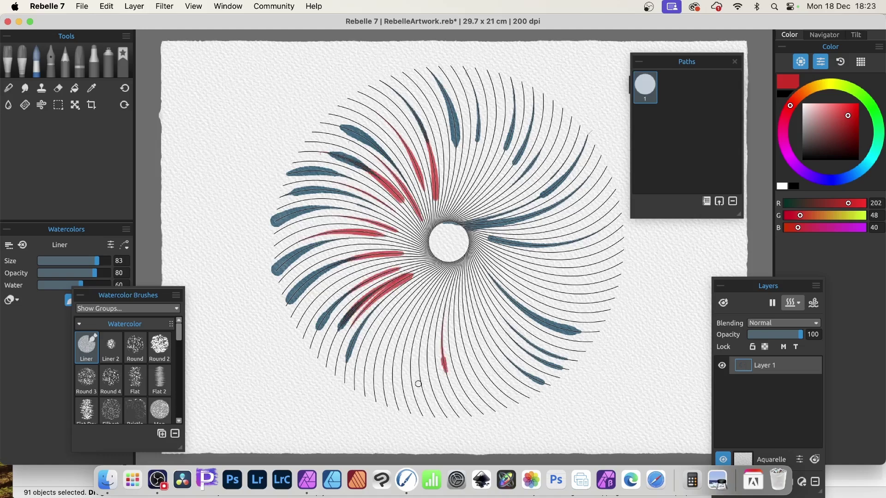
left_click_drag(398, 287, 345, 381)
mouse_move(440, 295)
left_mouse_down()
mouse_move(427, 369)
mouse_move(434, 396)
left_mouse_up()
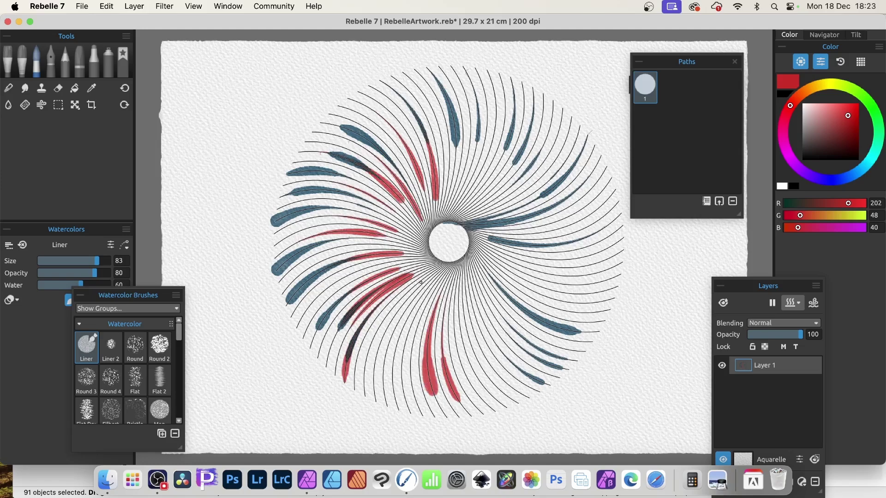
left_click_drag(412, 277, 364, 396)
Paint red watercolor strokes along the curves from the lower right around to the upper right of the pattern.
mouse_move(484, 315)
left_mouse_down()
mouse_move(521, 393)
mouse_move(513, 337)
mouse_move(529, 353)
left_mouse_up()
mouse_move(526, 296)
left_mouse_down()
mouse_move(584, 313)
mouse_move(611, 311)
left_mouse_up()
mouse_move(540, 261)
left_mouse_down()
mouse_move(605, 251)
mouse_move(621, 240)
left_mouse_up()
left_click_drag(565, 227, 599, 208)
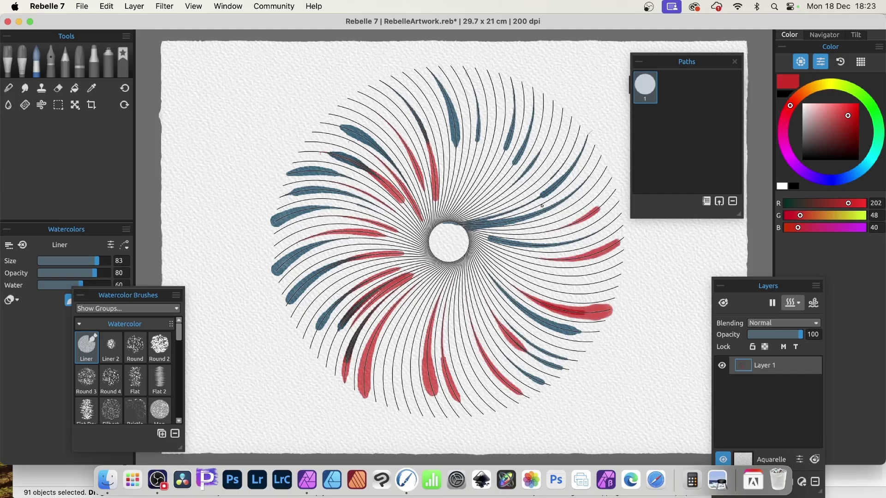
left_click_drag(528, 208, 568, 169)
left_click_drag(516, 177, 543, 120)
left_click_drag(471, 187, 487, 89)
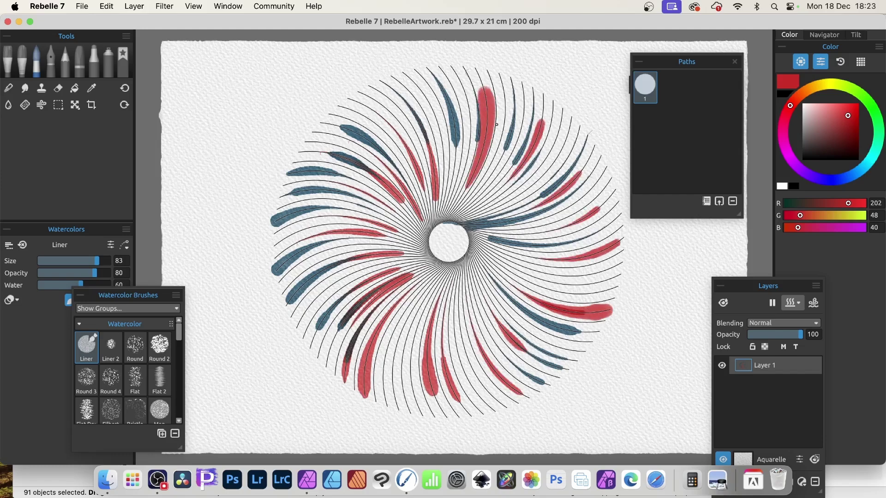
Set the colour to dark red R 68, G 19, B 16 and paint strokes along the upper, left and bottom curves.
left_click_drag(831, 137, 845, 146)
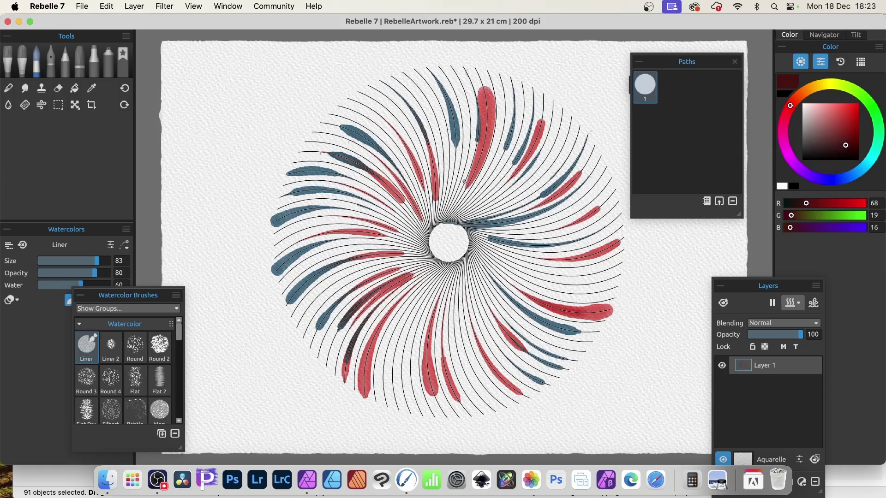
left_click_drag(463, 183, 479, 92)
left_click_drag(456, 212, 450, 100)
left_click_drag(431, 203, 393, 116)
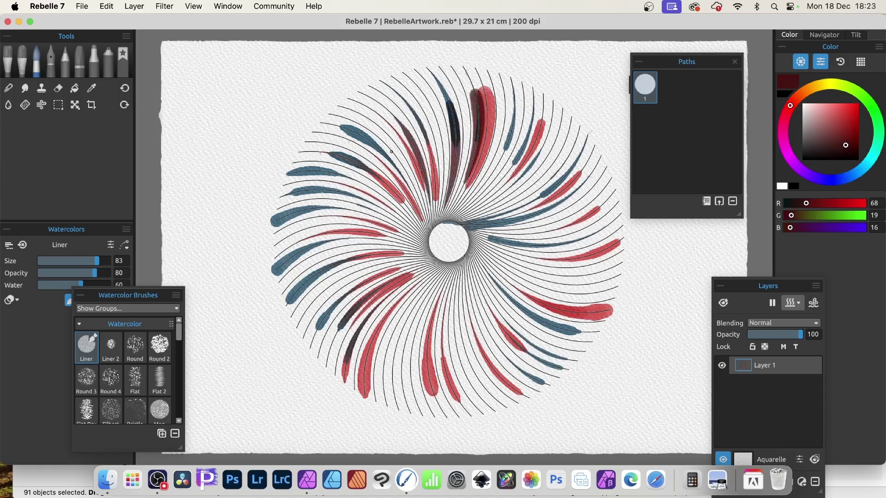
left_click_drag(430, 207, 393, 128)
left_click_drag(416, 232, 315, 207)
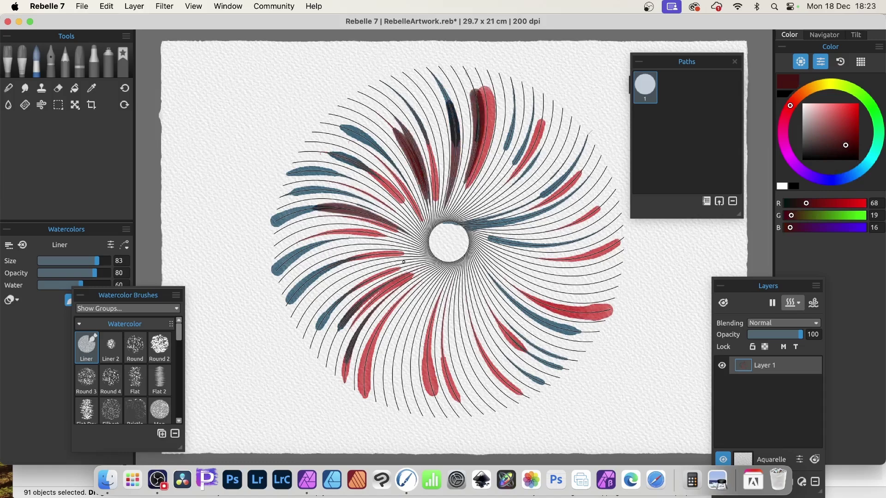
left_click_drag(404, 276, 318, 295)
left_click_drag(444, 283, 462, 378)
left_click_drag(417, 309, 400, 400)
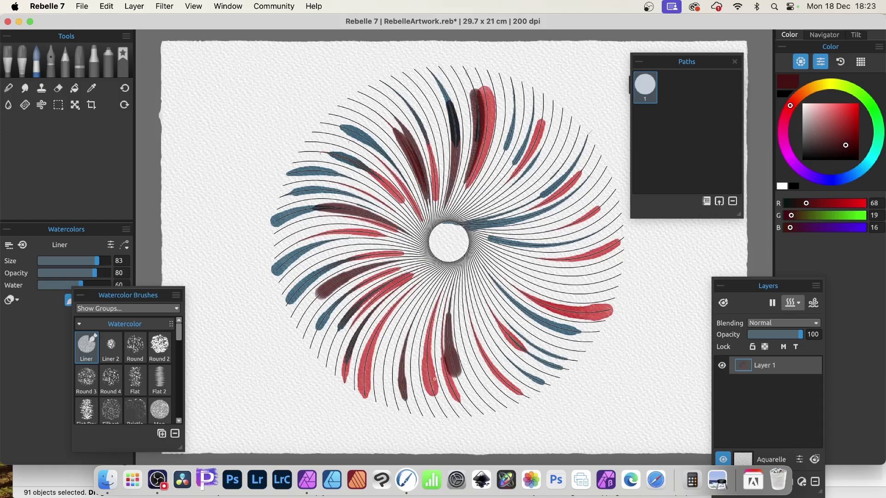
Set the colour to olive R 68, G 62, B 16 and paint strokes along curves on the right and left sides.
mouse_move(775, 130)
left_mouse_down()
mouse_move(816, 103)
mouse_move(824, 85)
left_mouse_up()
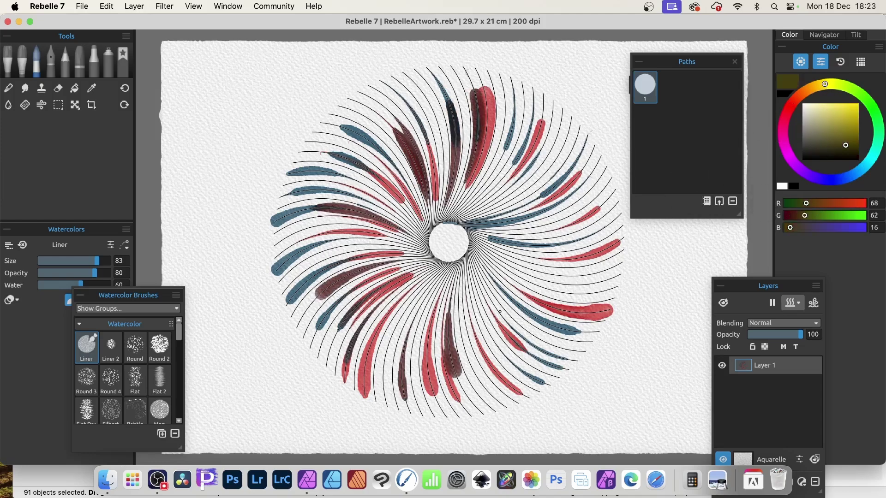
left_click_drag(502, 307, 535, 336)
mouse_move(471, 301)
left_mouse_down()
mouse_move(502, 362)
mouse_move(526, 387)
left_mouse_up()
left_click_drag(488, 257, 610, 299)
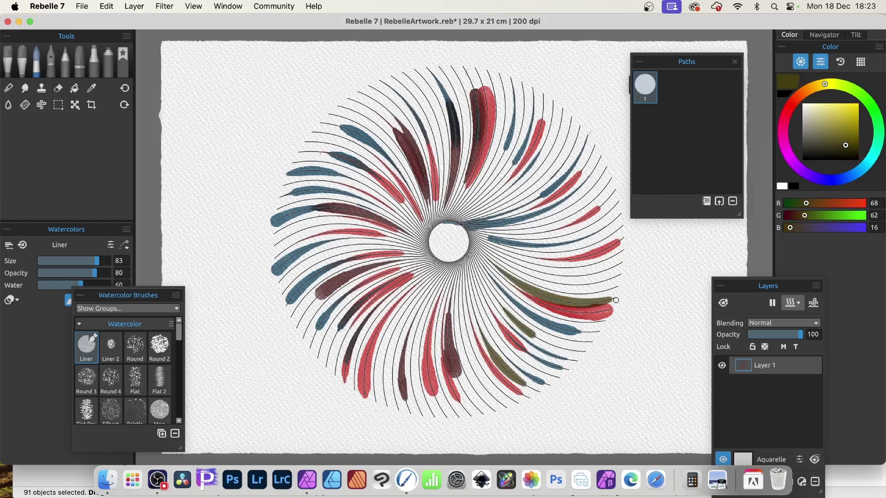
left_click_drag(527, 258, 606, 251)
left_click_drag(525, 233, 591, 214)
mouse_move(489, 207)
left_mouse_down()
mouse_move(538, 170)
mouse_move(521, 126)
left_mouse_up()
left_click_drag(418, 219, 376, 167)
left_click_drag(386, 263, 312, 301)
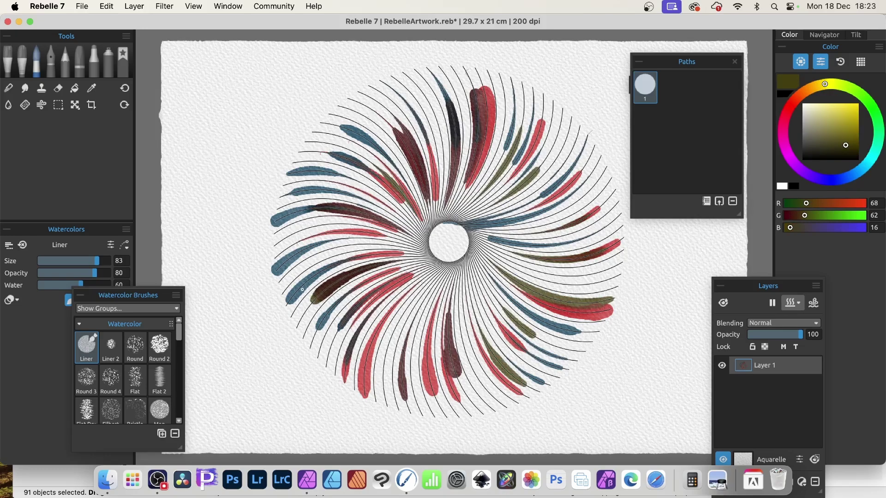
Deselect the path and brush water over the painted strokes with the Soft water brush at size 45 and water 100.
left_click(673, 103)
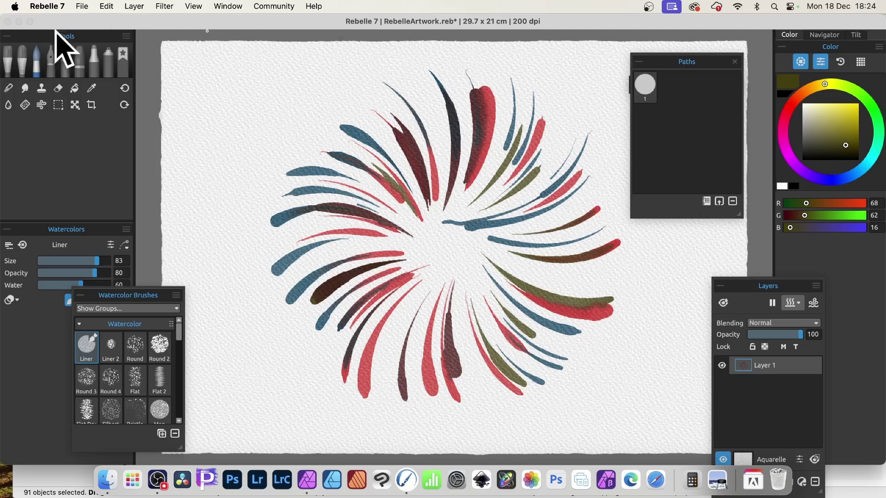
left_click(9, 105)
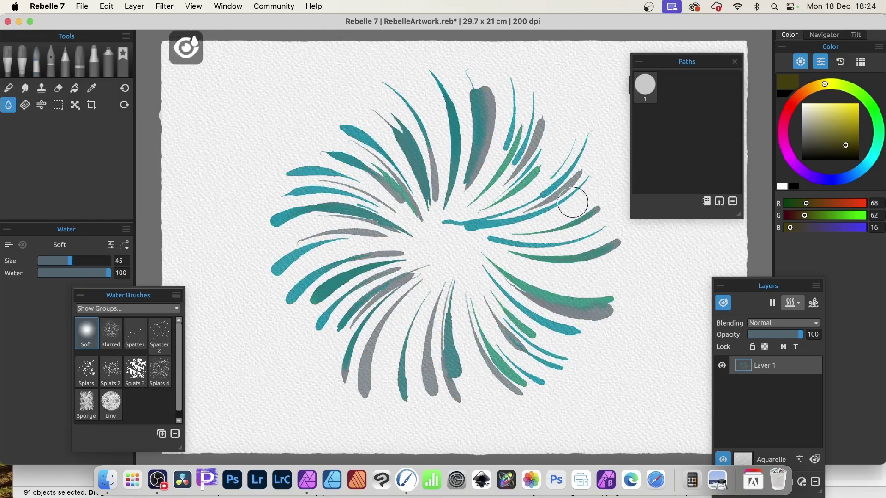
mouse_move(475, 198)
left_mouse_down()
mouse_move(430, 173)
mouse_move(459, 150)
mouse_move(332, 244)
left_mouse_up()
left_click_drag(411, 311, 337, 366)
mouse_move(450, 282)
left_mouse_down()
mouse_move(436, 371)
mouse_move(474, 297)
mouse_move(536, 282)
mouse_move(635, 280)
left_mouse_up()
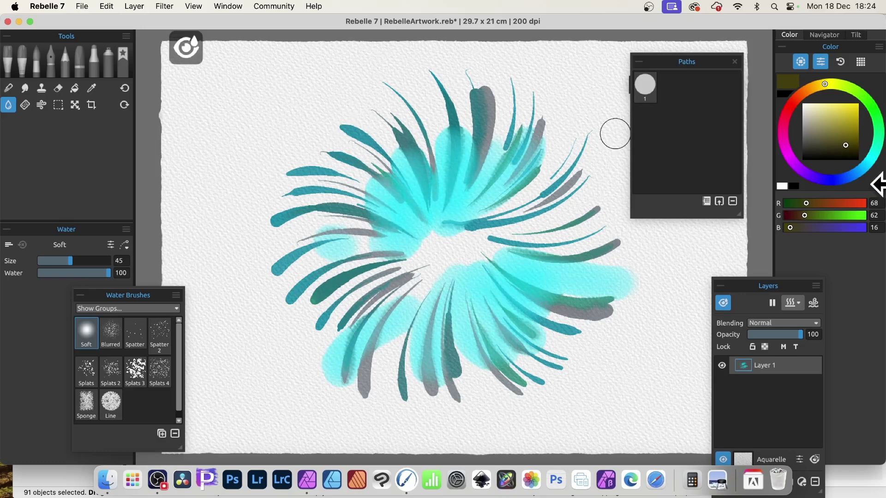
Dry the layer and activate path 1 on the canvas again.
left_click(799, 303)
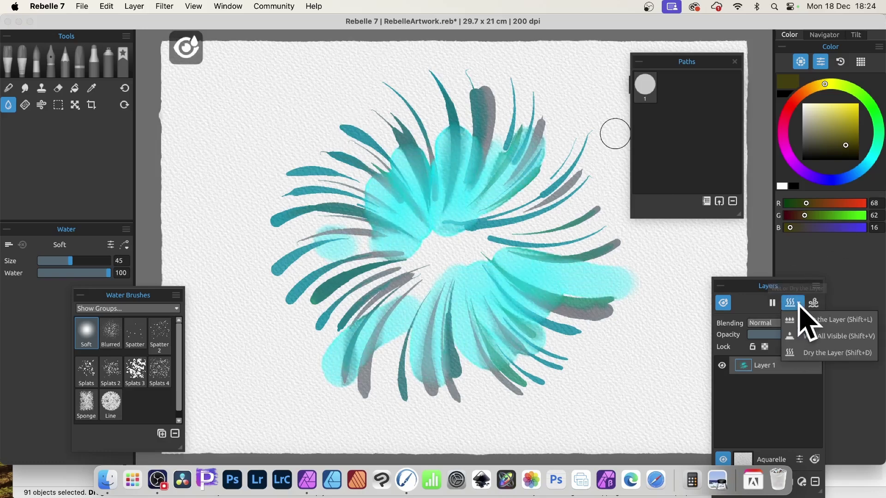
left_click(808, 353)
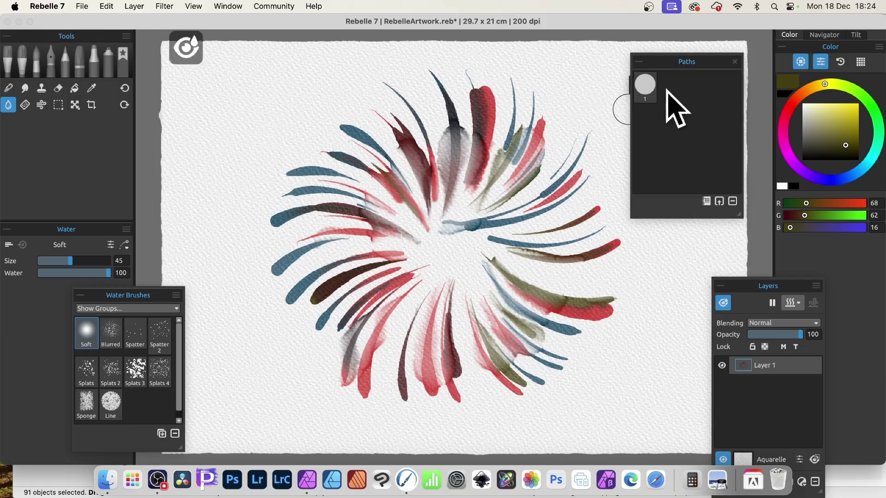
left_click(646, 87)
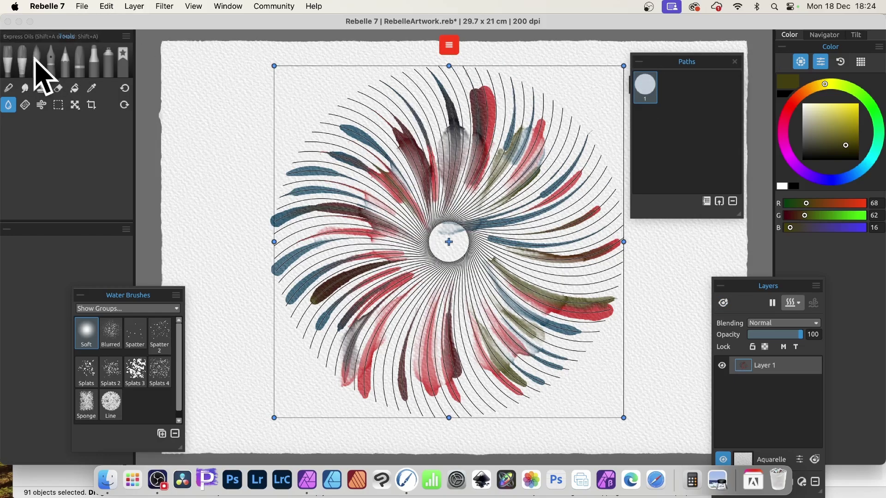
key("w")
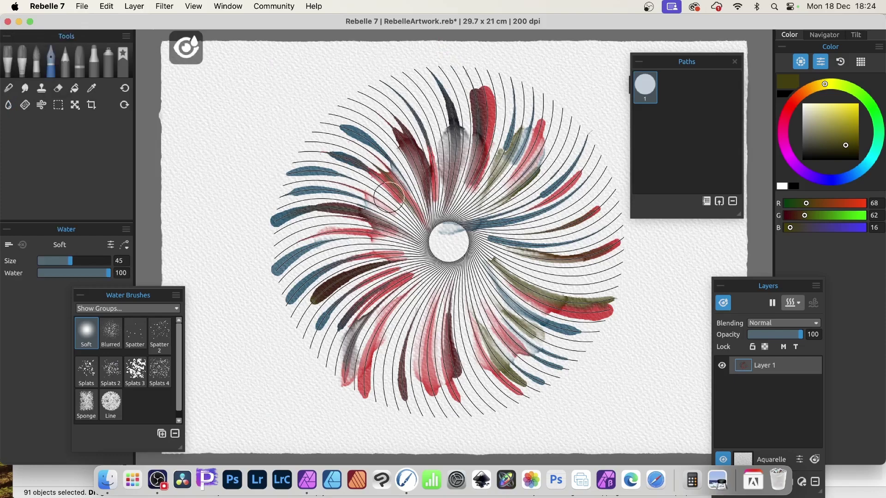
left_click_drag(422, 203, 339, 108)
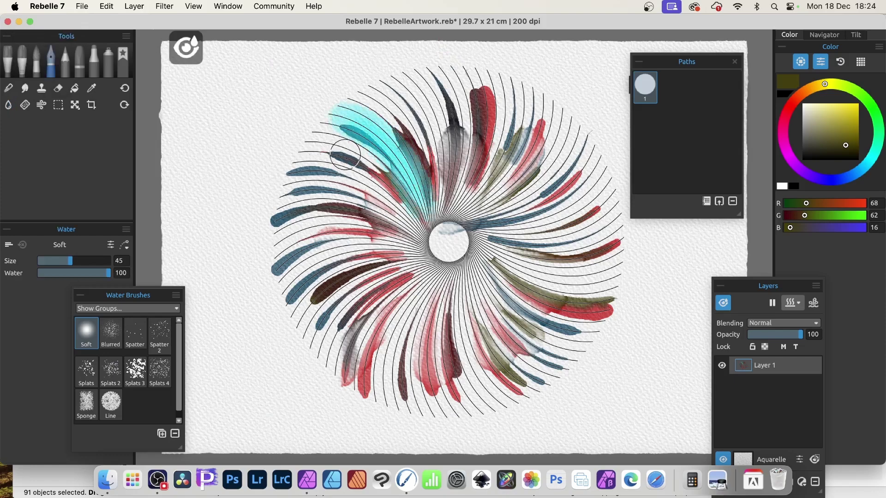
key("super+z")
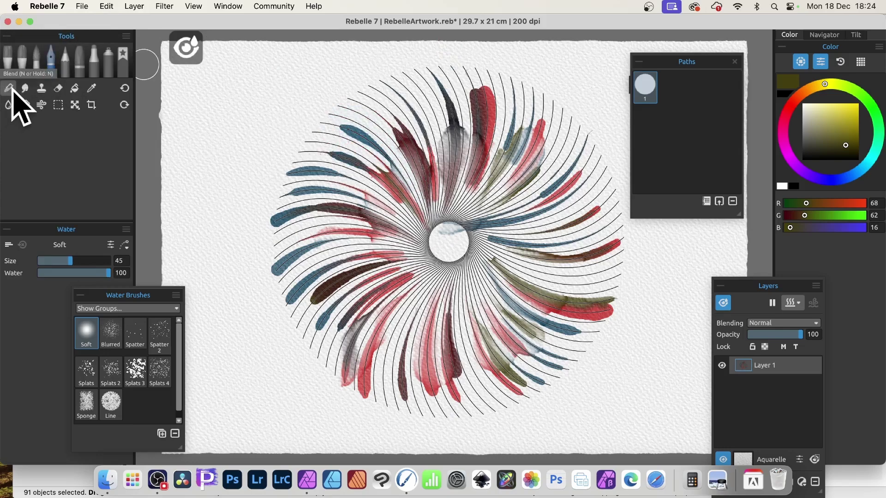
Choose the Bullet ink pen at size 42 in purple R 95, G 48, B 187 and ink lines along the left curves.
left_click(52, 62)
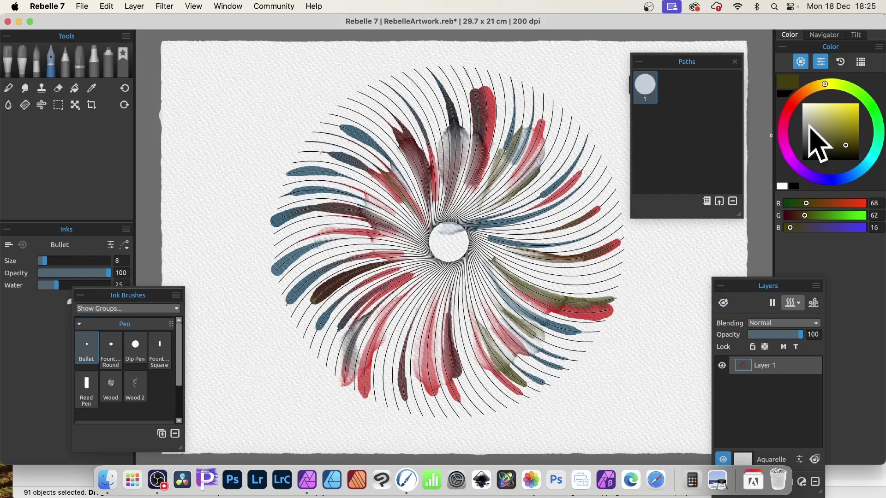
left_click(845, 119)
left_click(814, 177)
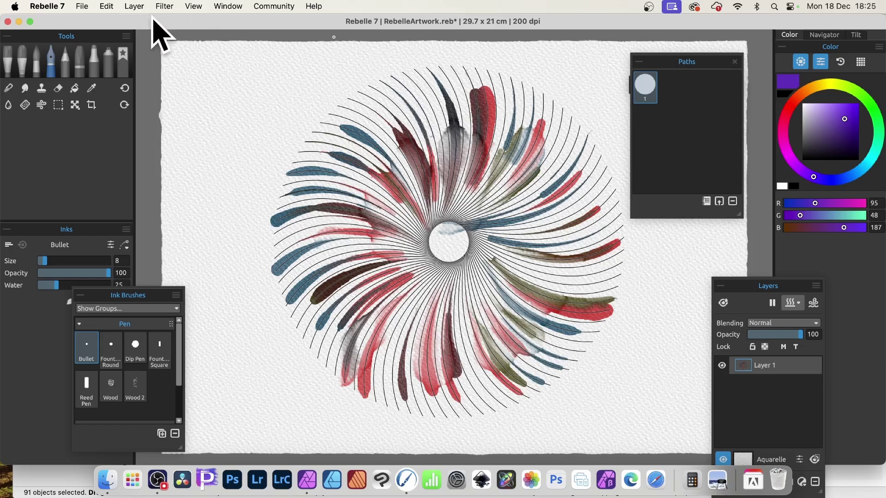
left_click_drag(50, 266, 69, 266)
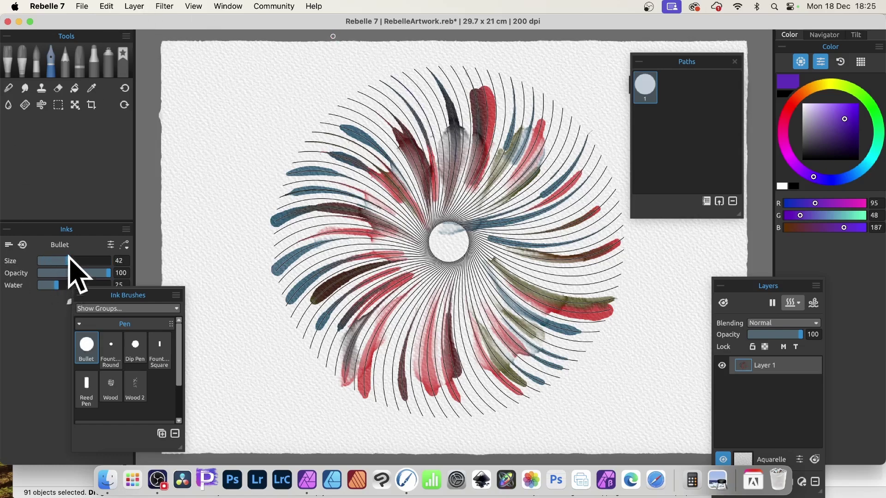
left_click_drag(418, 195, 341, 109)
left_click_drag(403, 202, 323, 153)
mouse_move(410, 231)
left_mouse_down()
mouse_move(316, 198)
mouse_move(280, 253)
left_mouse_up()
left_click_drag(371, 245, 284, 265)
left_click_drag(381, 261, 295, 310)
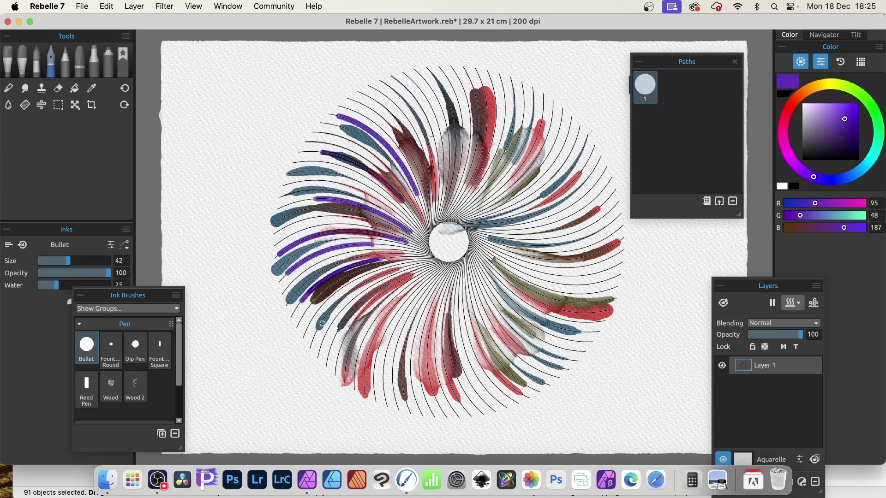
left_click_drag(426, 267, 341, 325)
Ink purple Bullet pen lines along the curves at the bottom and right side of the pattern.
left_click(423, 335)
mouse_move(421, 322)
left_mouse_down()
mouse_move(409, 383)
mouse_move(418, 410)
left_mouse_up()
left_click_drag(416, 296, 385, 408)
left_click_drag(447, 266, 409, 304)
left_click_drag(463, 337, 498, 401)
mouse_move(472, 287)
left_mouse_down()
mouse_move(548, 384)
mouse_move(569, 330)
left_mouse_up()
left_click_drag(506, 268, 588, 294)
left_click_drag(511, 264, 591, 275)
left_click_drag(568, 271, 594, 264)
mouse_move(557, 244)
left_mouse_down()
mouse_move(595, 233)
mouse_move(606, 214)
left_mouse_up()
mouse_move(562, 218)
left_mouse_down()
mouse_move(596, 198)
mouse_move(589, 159)
left_mouse_up()
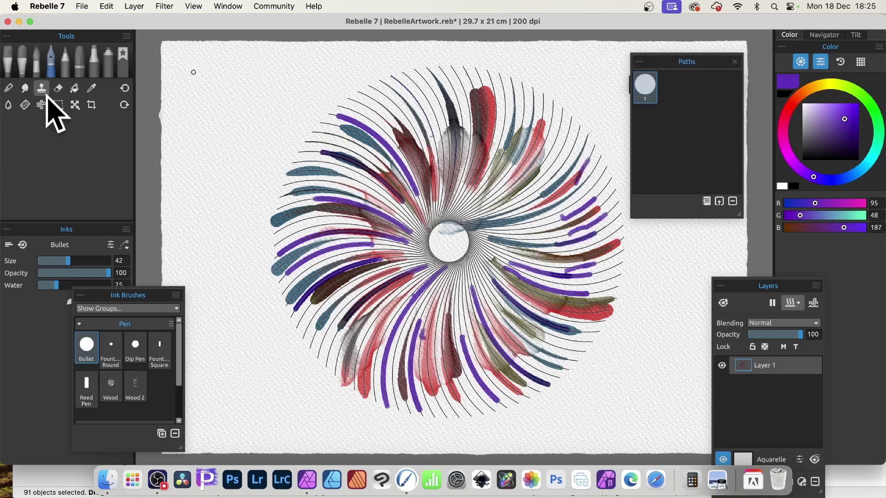
Scale the radial path guide down to about two-thirds of its size and recentre it over the middle of the painted pattern.
left_click(646, 86)
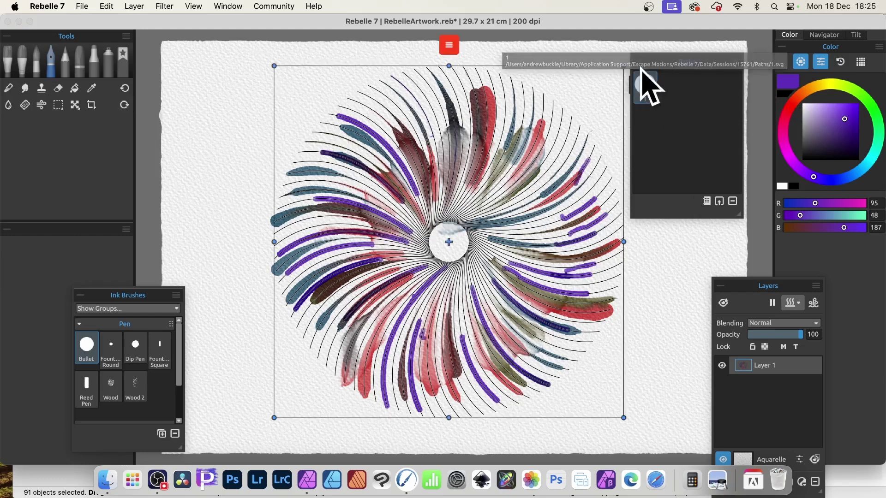
mouse_move(450, 245)
left_mouse_down()
mouse_move(488, 271)
mouse_move(453, 220)
mouse_move(449, 235)
left_mouse_up()
left_click_drag(617, 408, 497, 286)
mouse_move(418, 182)
left_mouse_down()
mouse_move(461, 247)
mouse_move(458, 288)
mouse_move(451, 253)
left_mouse_up()
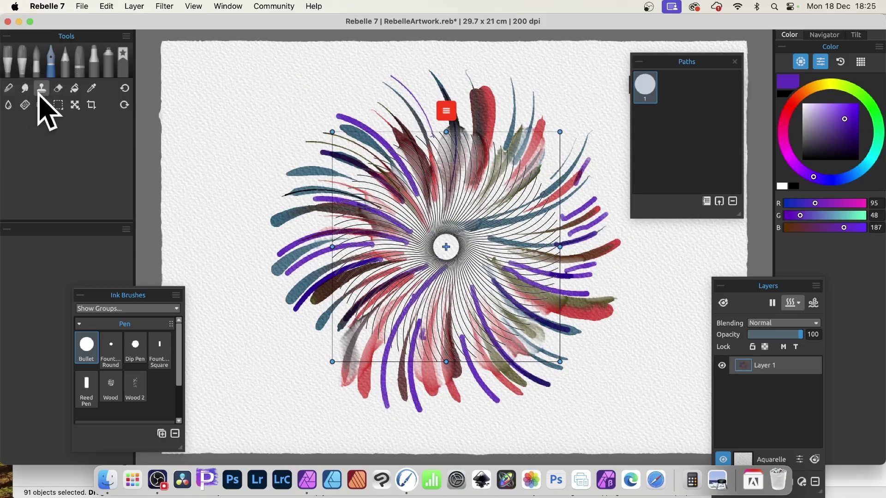
Return to the Bullet ink pen and ink purple lines along the smaller guide's curves all around the pattern's centre.
left_click(36, 62)
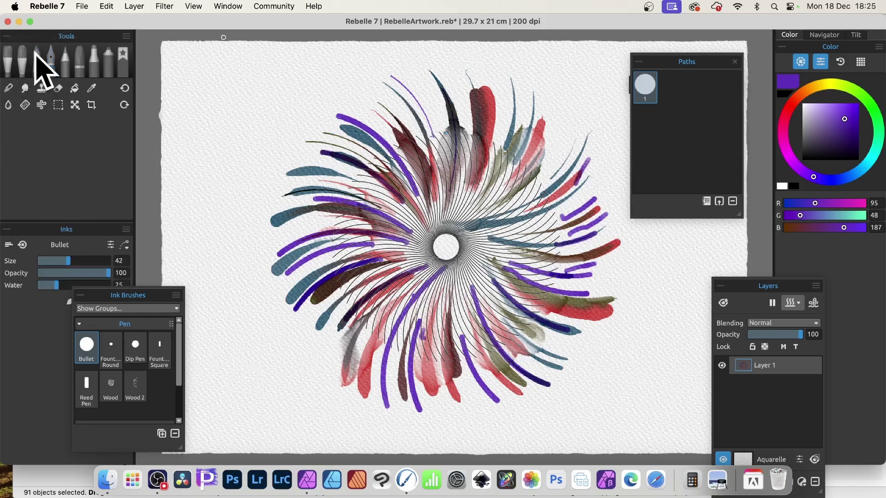
left_click(50, 62)
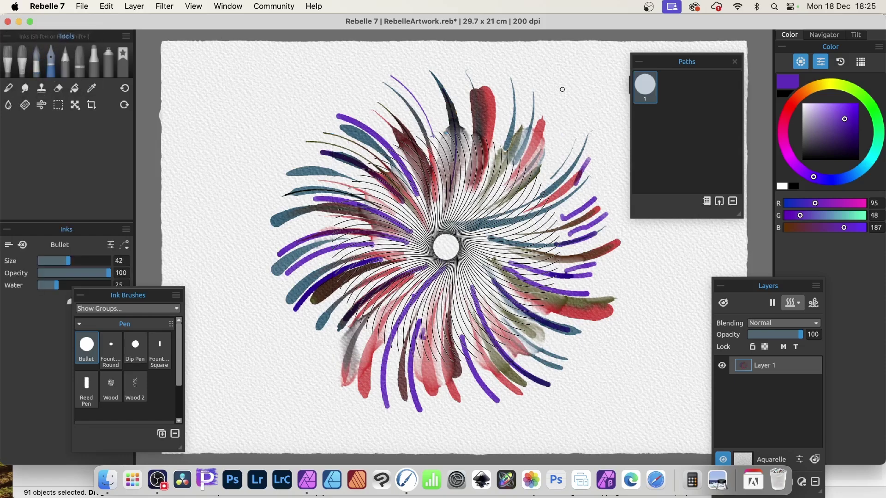
left_click_drag(458, 222, 484, 143)
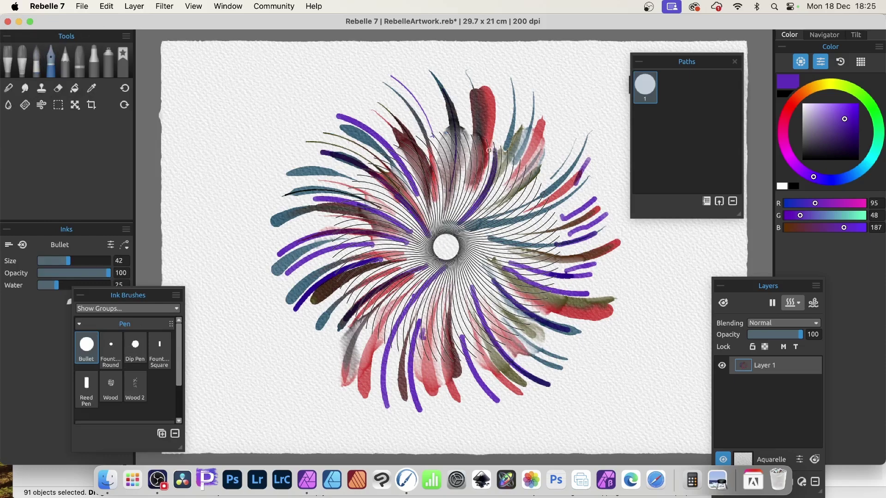
left_click_drag(444, 222, 443, 149)
left_click_drag(469, 177, 452, 222)
left_click_drag(514, 197, 450, 235)
left_click_drag(502, 225, 459, 236)
left_click_drag(492, 267, 450, 252)
mouse_move(458, 307)
left_mouse_down()
mouse_move(454, 256)
mouse_move(425, 306)
left_mouse_up()
mouse_move(431, 255)
left_mouse_down()
mouse_move(404, 248)
mouse_move(372, 220)
left_mouse_up()
mouse_move(438, 227)
left_mouse_down()
mouse_move(436, 203)
mouse_move(366, 156)
left_mouse_up()
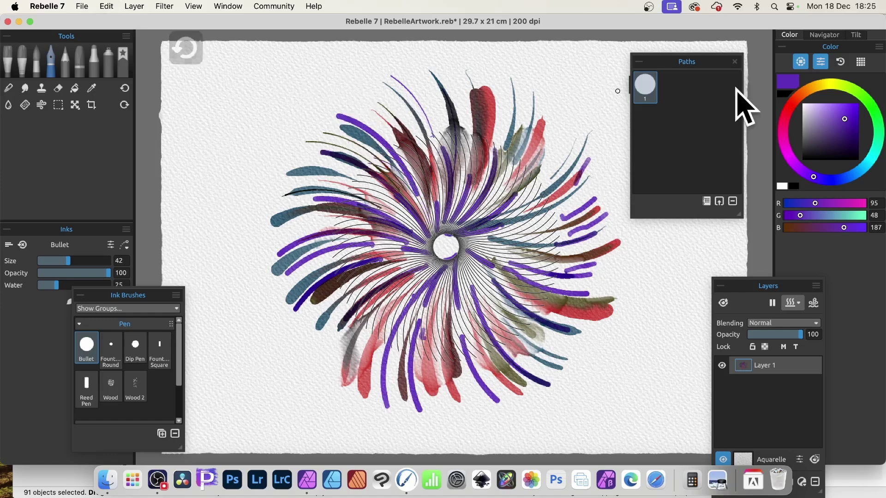
Ink red lines (R 187, G 48, B 48) along the upper and left inner curves and deselect the path.
left_click(789, 108)
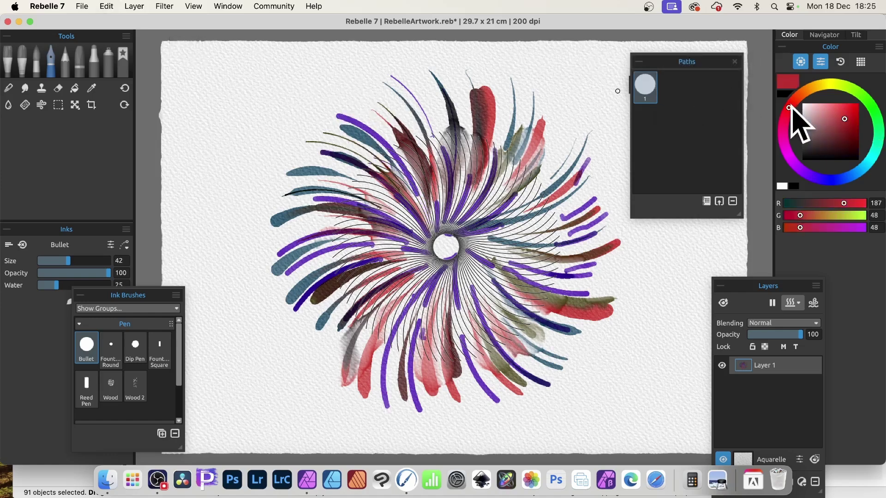
left_click_drag(453, 221, 473, 135)
left_click_drag(435, 200, 389, 147)
left_click_drag(455, 163, 440, 132)
left_click_drag(412, 211, 354, 181)
left_click_drag(410, 235, 364, 225)
left_click_drag(409, 252, 371, 251)
left_click_drag(410, 257, 387, 268)
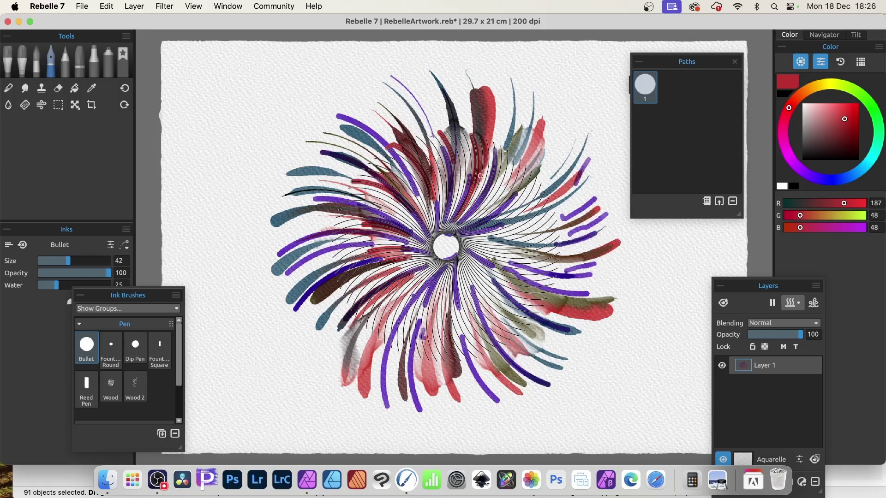
left_click(657, 114)
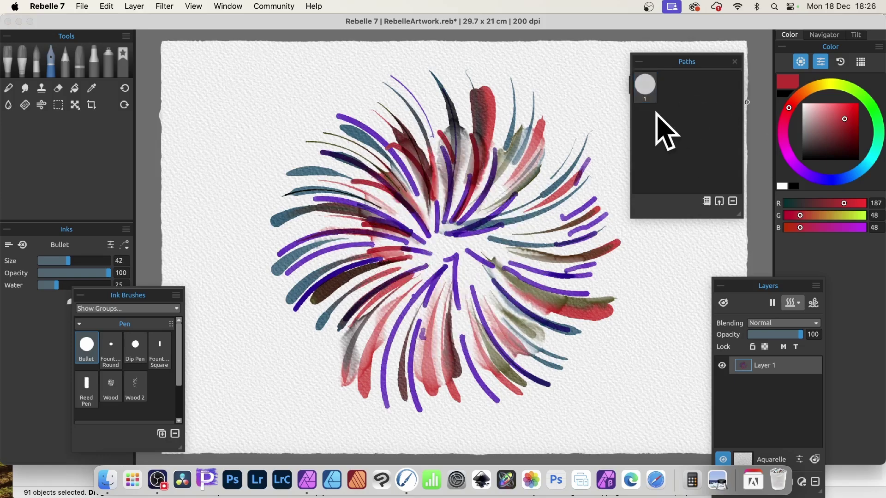